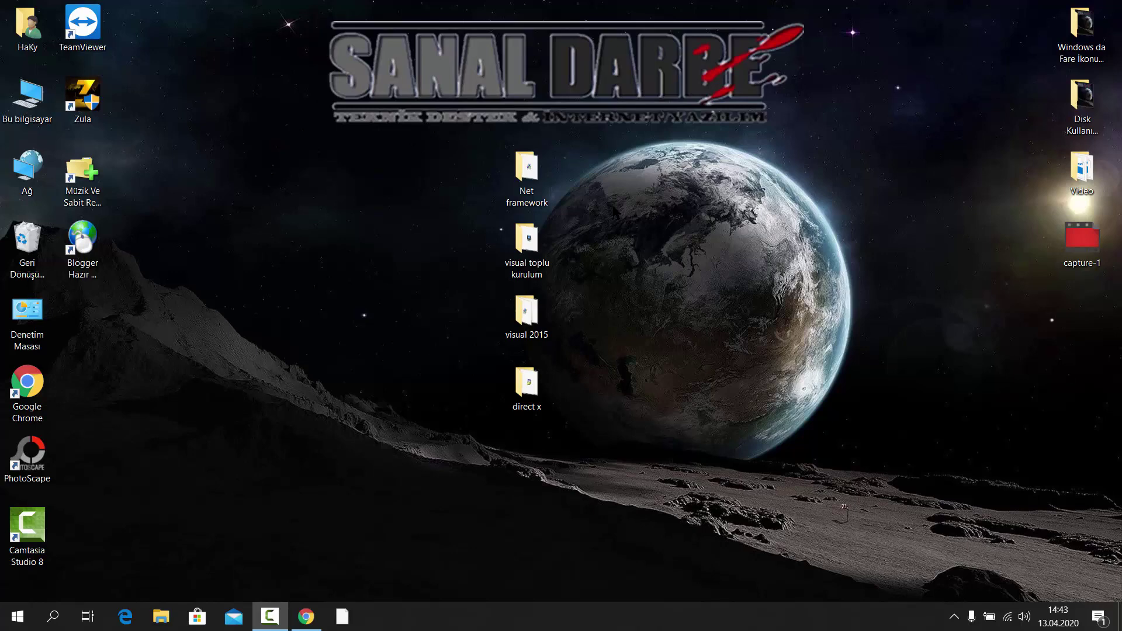
Switch to Chrome and search Google for "monster abra a5 v13.4 driver"
click(306, 616)
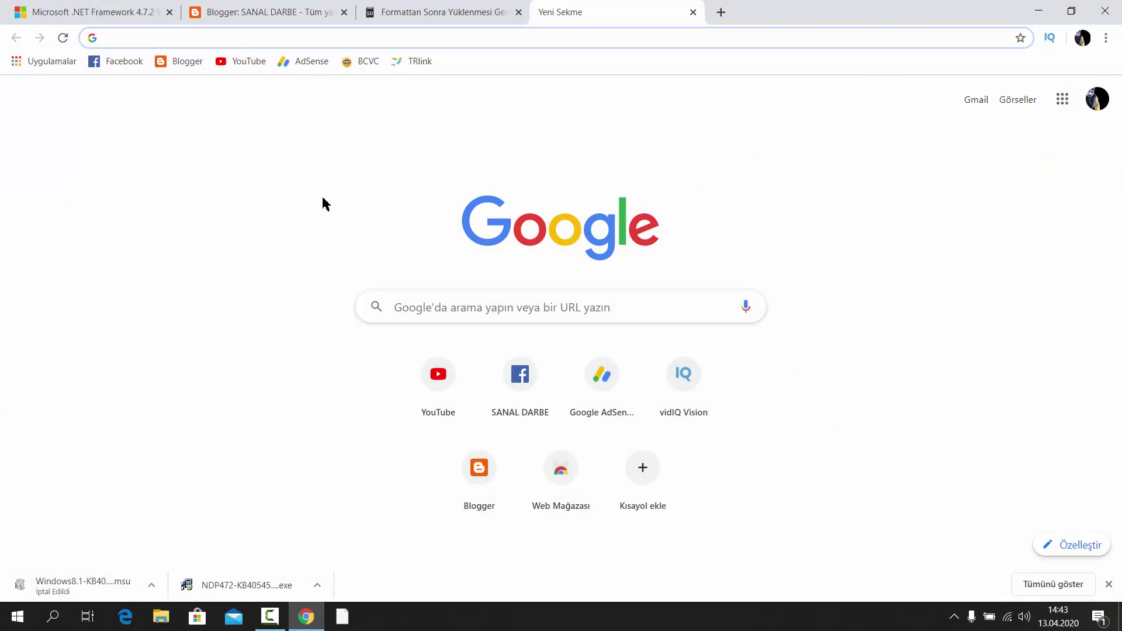
text(mons)
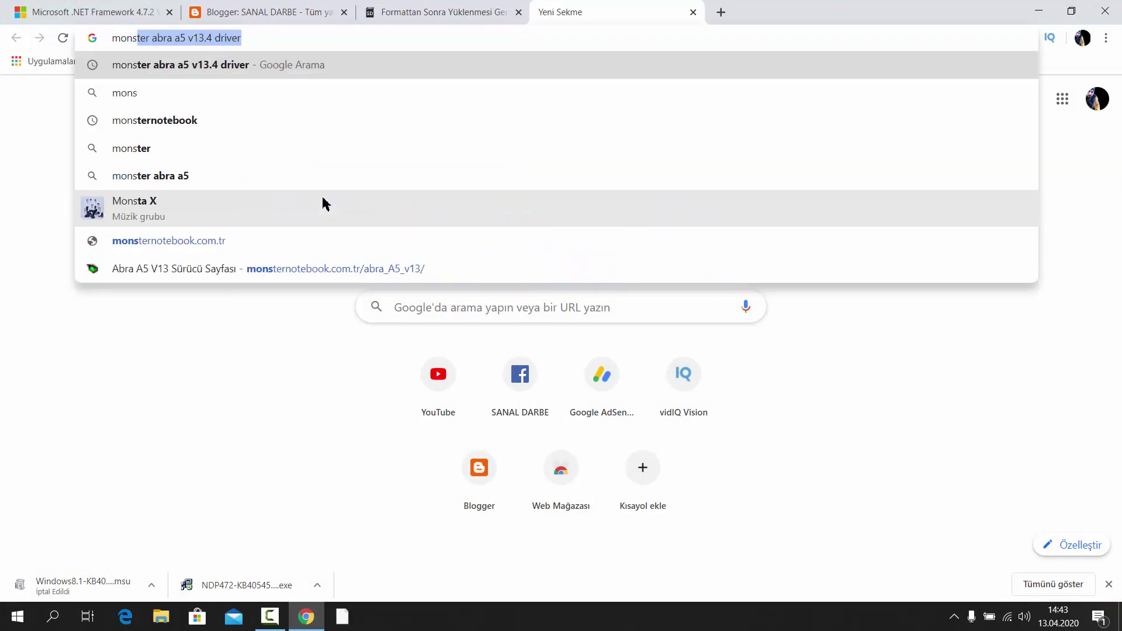
text(ter abra a)
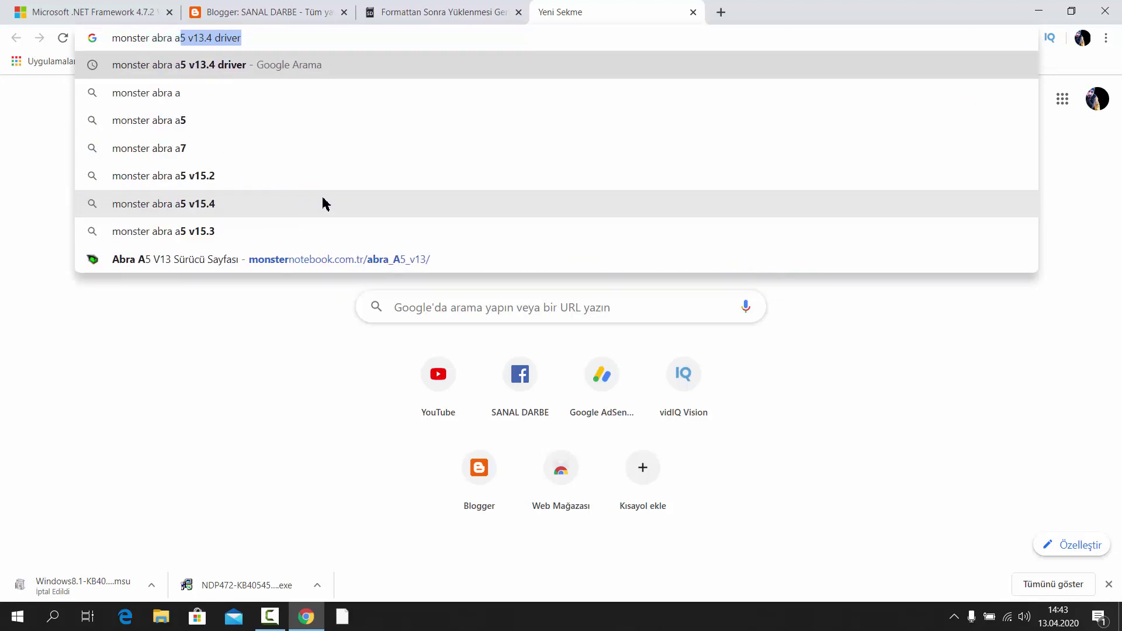
text(5)
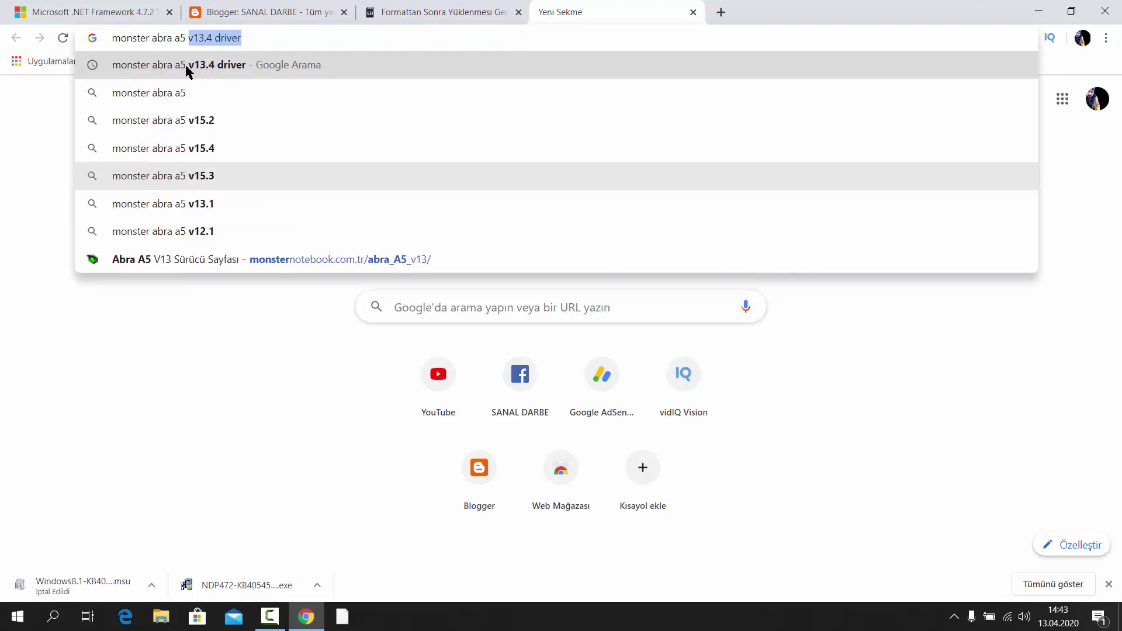
click(192, 72)
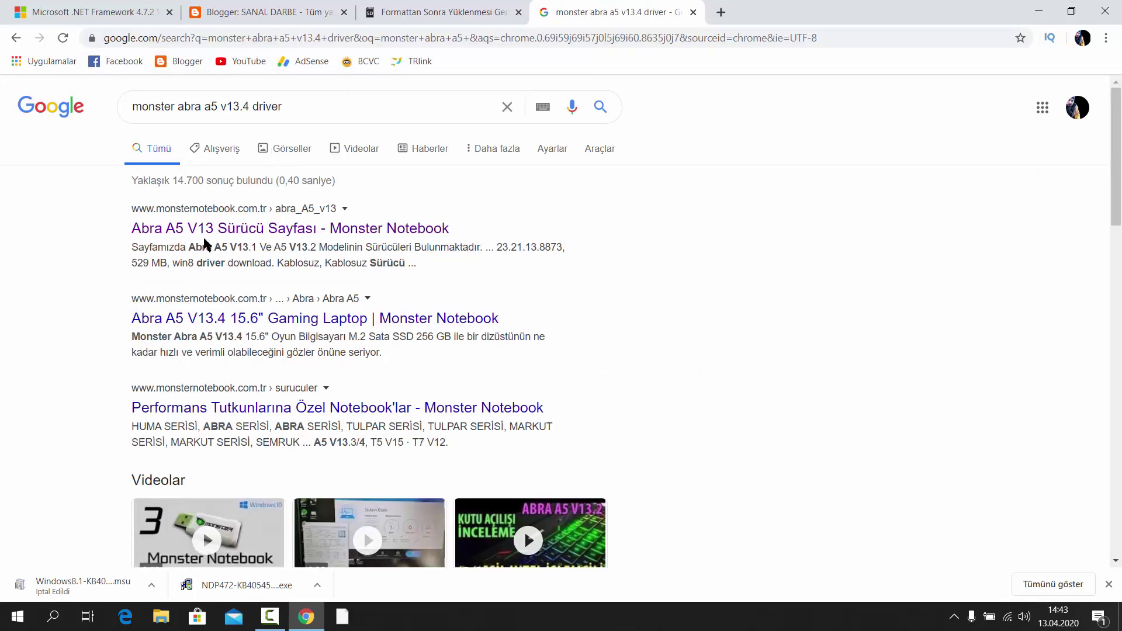
Open the Abra A5 V13 driver page on Monster Notebook, review its Windows 10 driver list, and minimise the browser
click(231, 228)
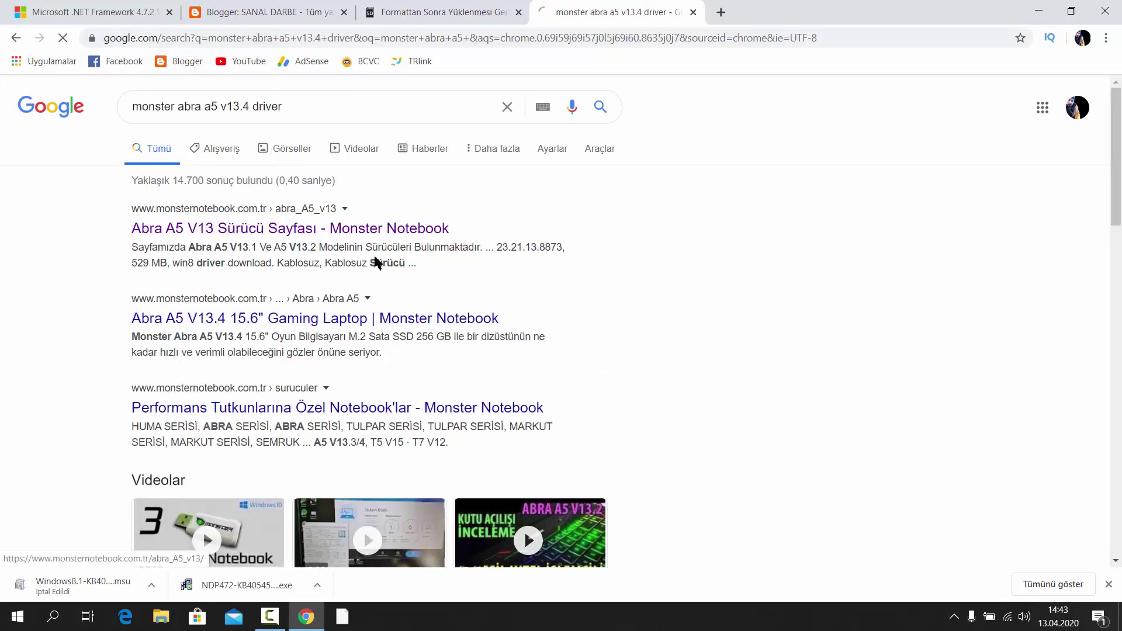
scroll(578, 269, down, 7)
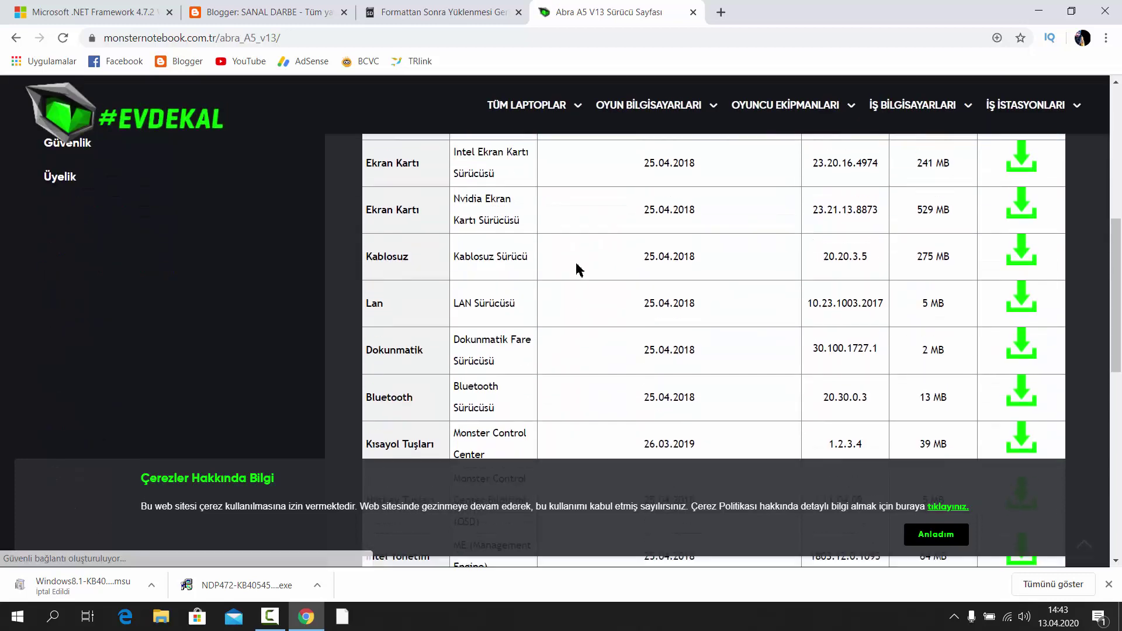
scroll(535, 245, up, 4)
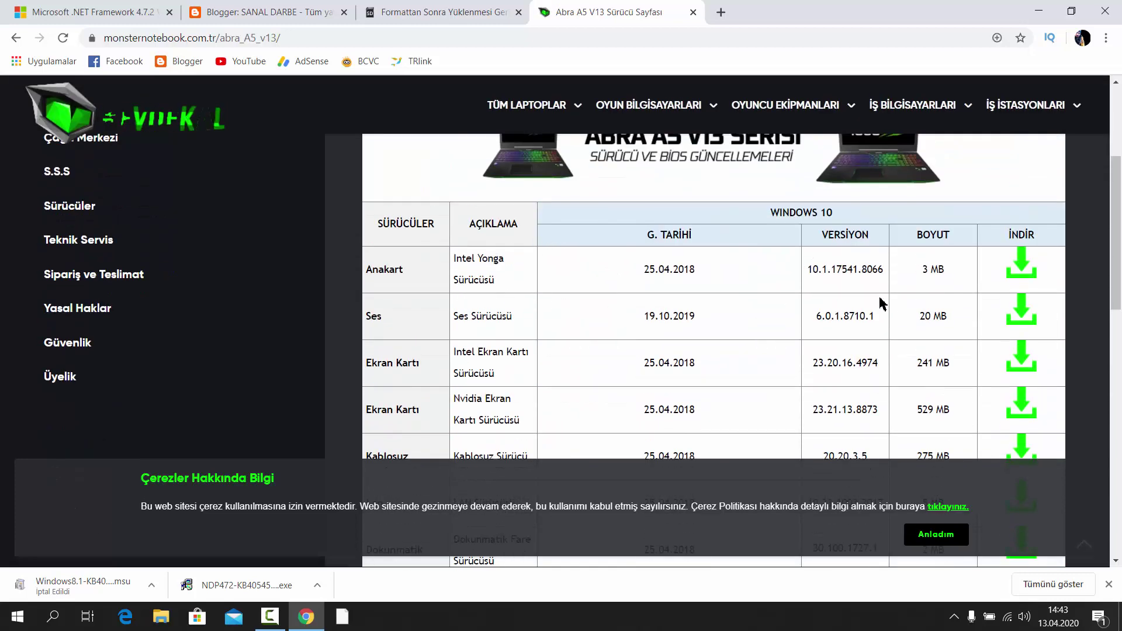
scroll(897, 195, down, 2)
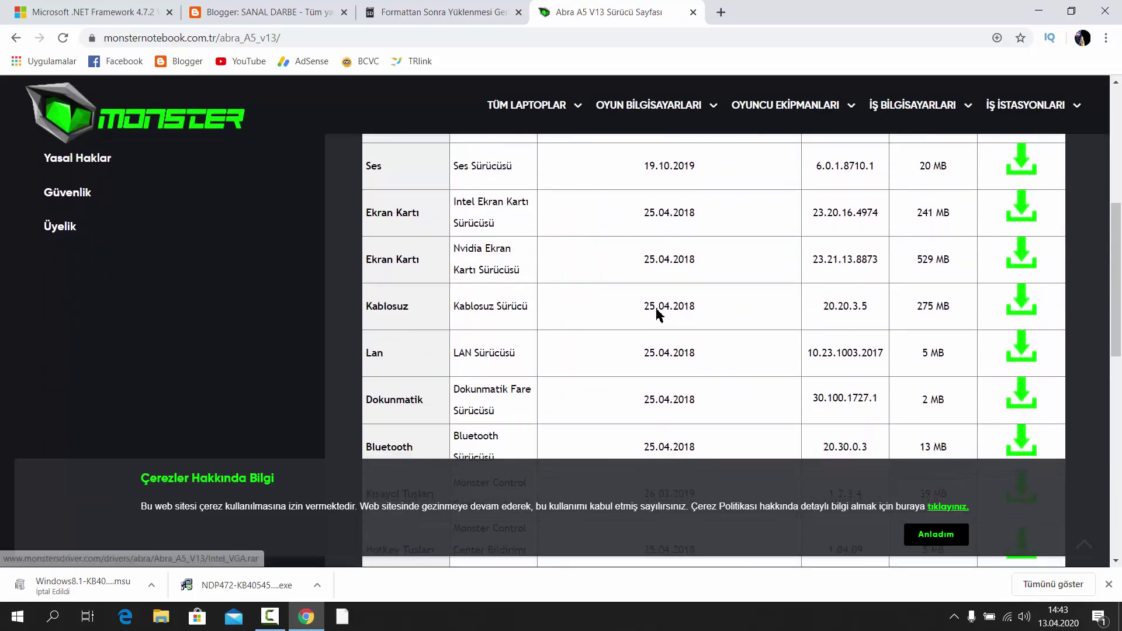
scroll(767, 161, down, 5)
click(1037, 12)
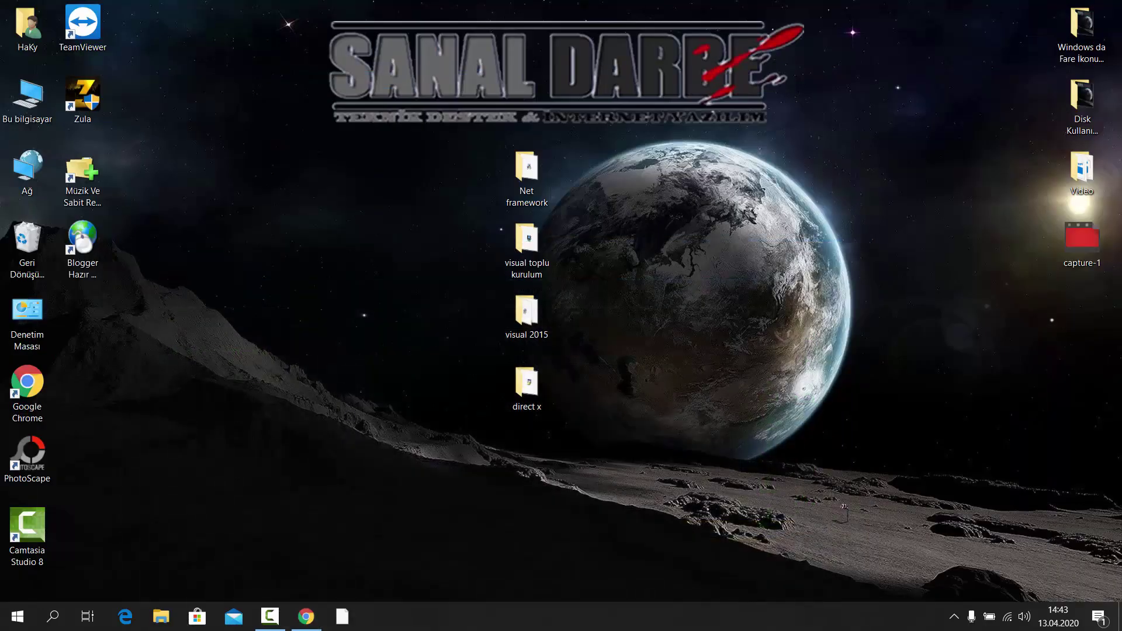
Open Device Manager from this computer's system properties and expand the display adapters category
right_click(36, 108)
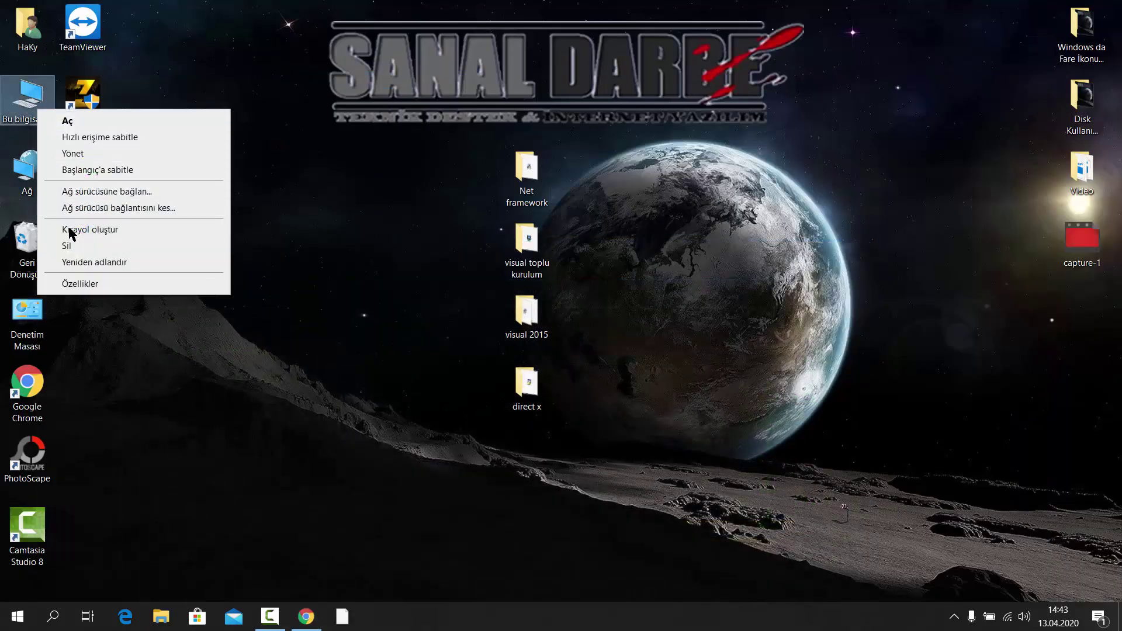
click(89, 282)
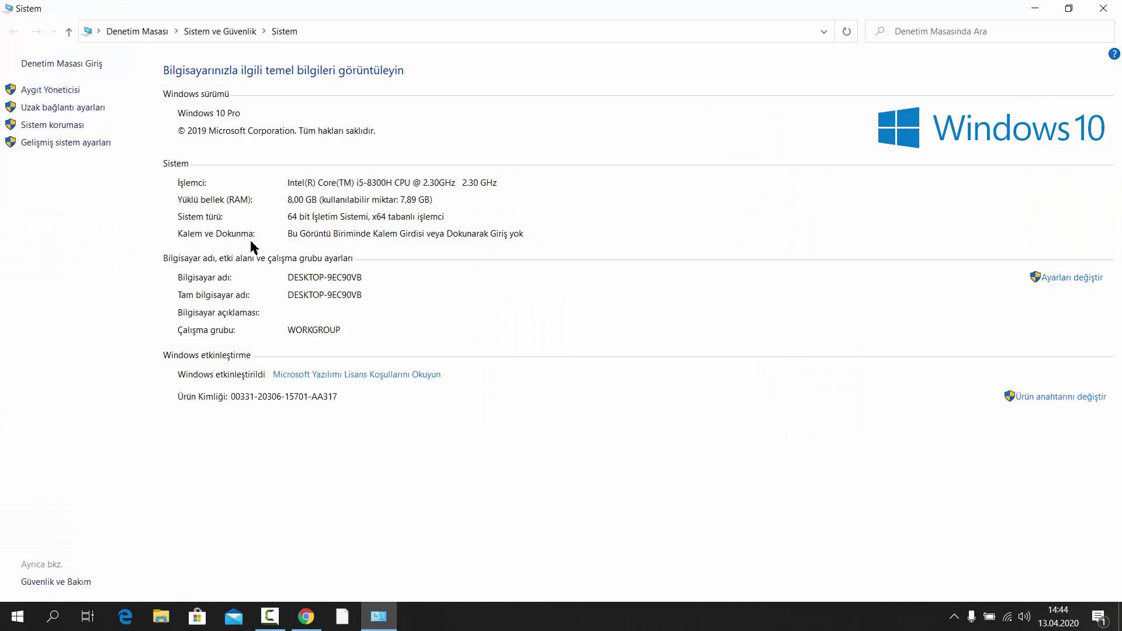
click(50, 90)
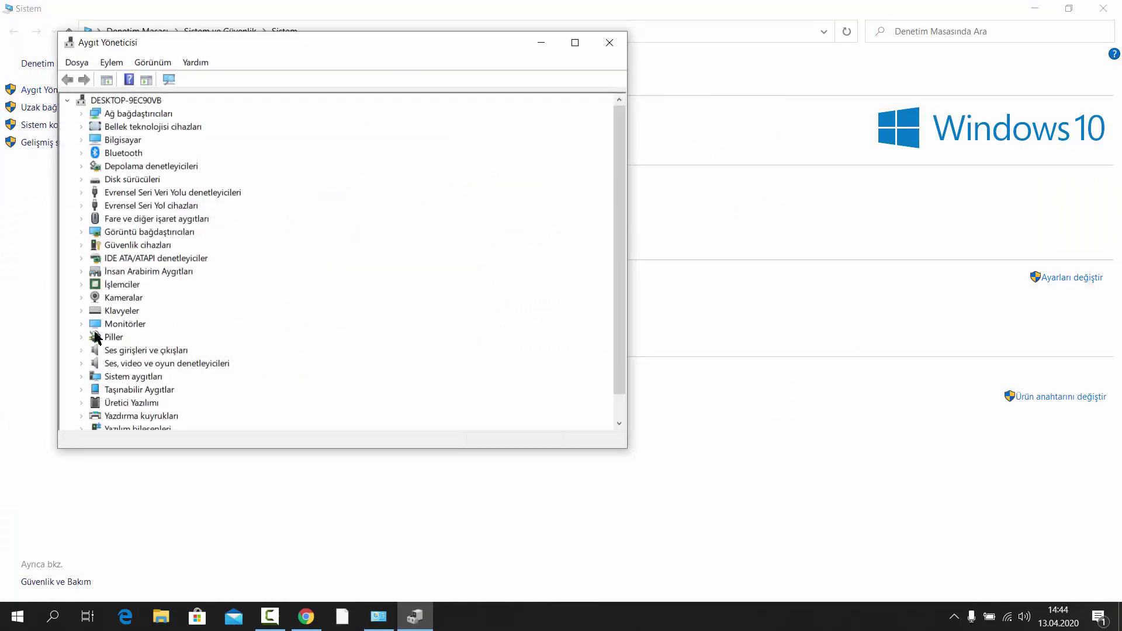
scroll(120, 234, down, 1)
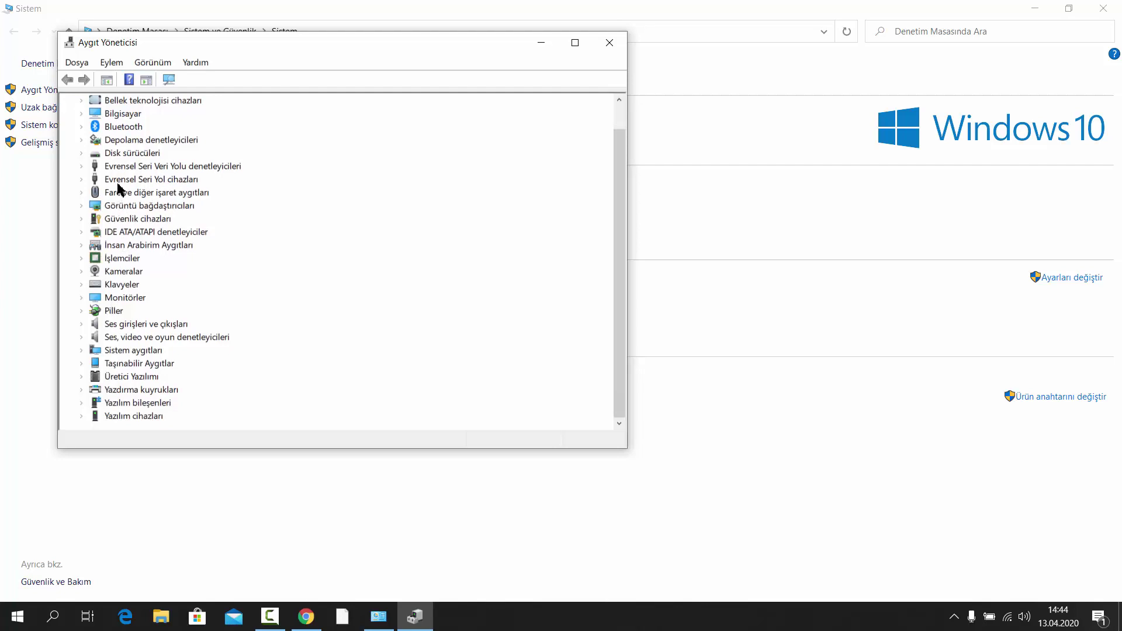
scroll(117, 188, up, 1)
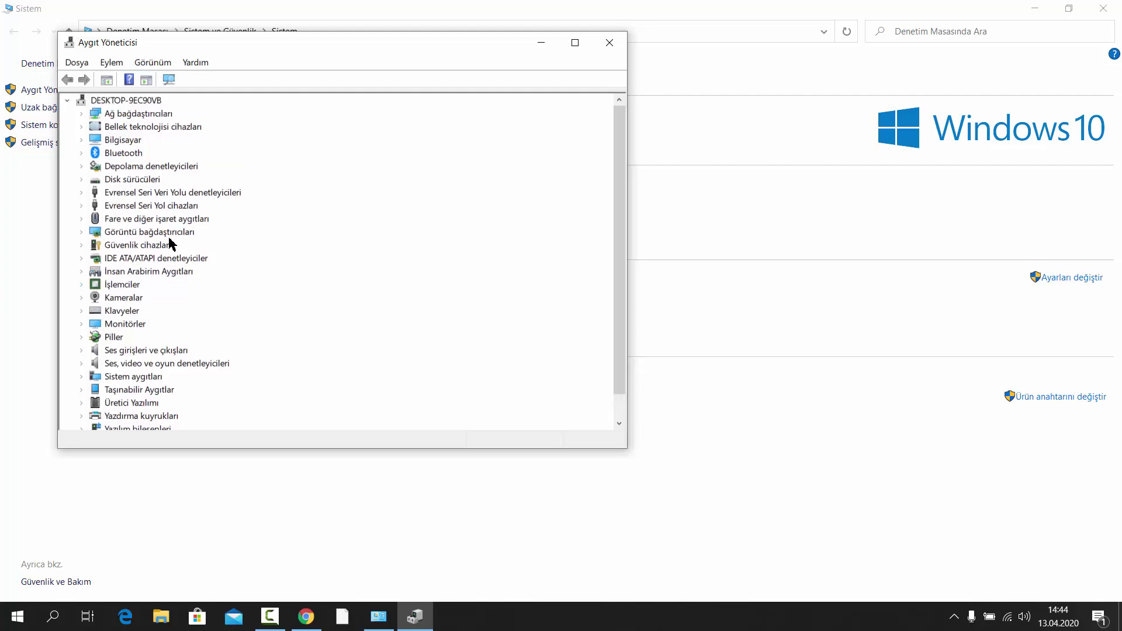
double_click(121, 233)
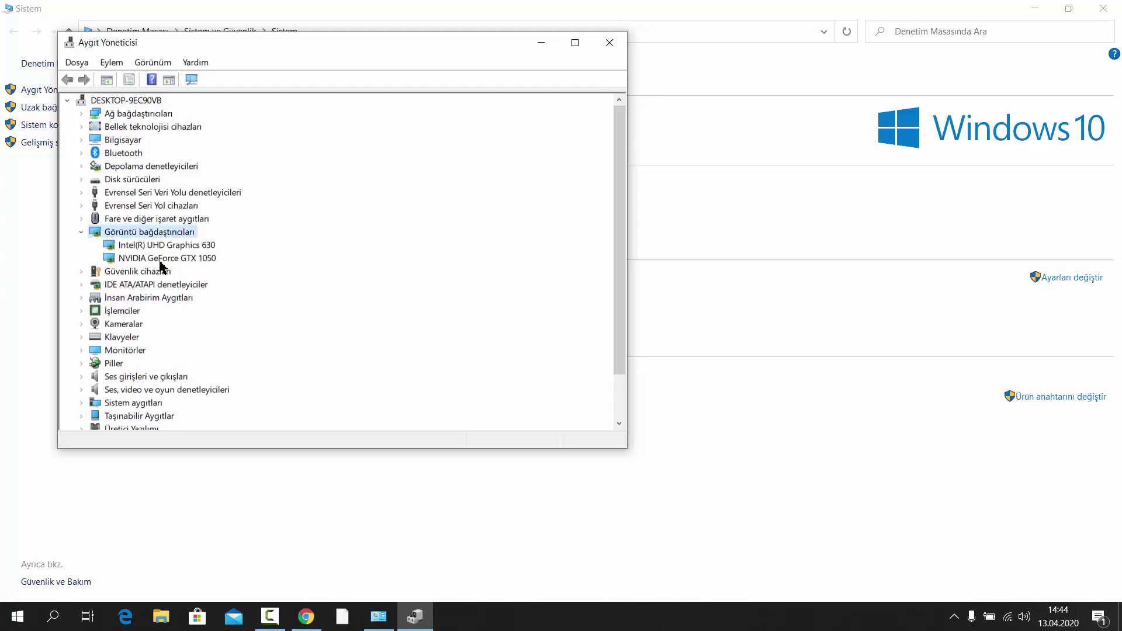
Start an automatic driver update search for the NVIDIA GeForce GTX 1050, and glance at the manufacturer's driver page in Chrome meanwhile
double_click(128, 260)
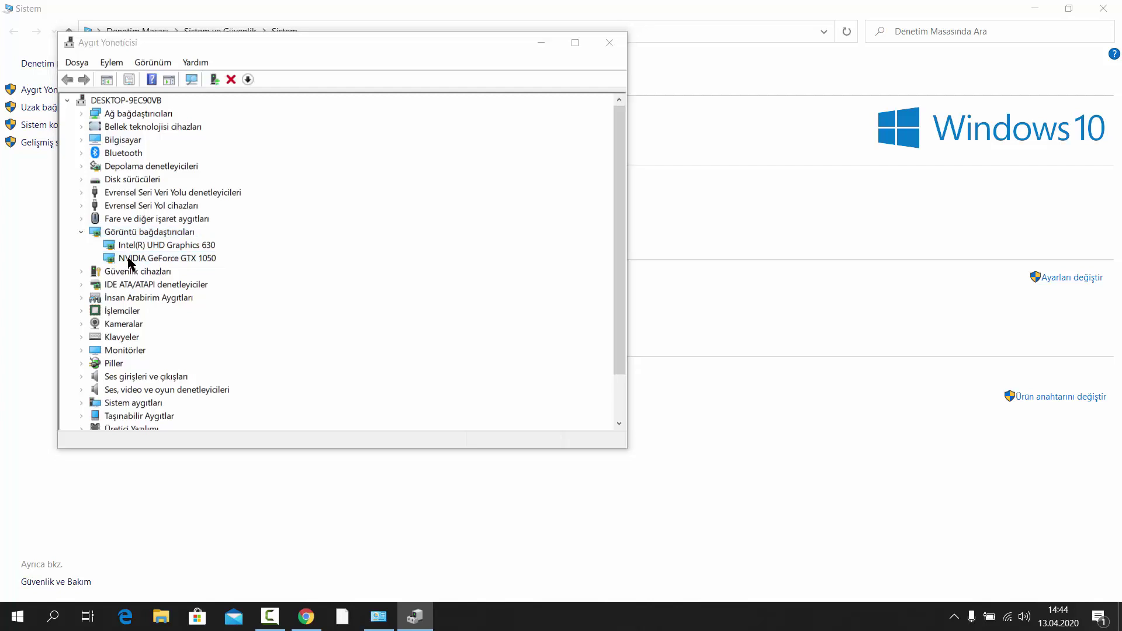
click(250, 111)
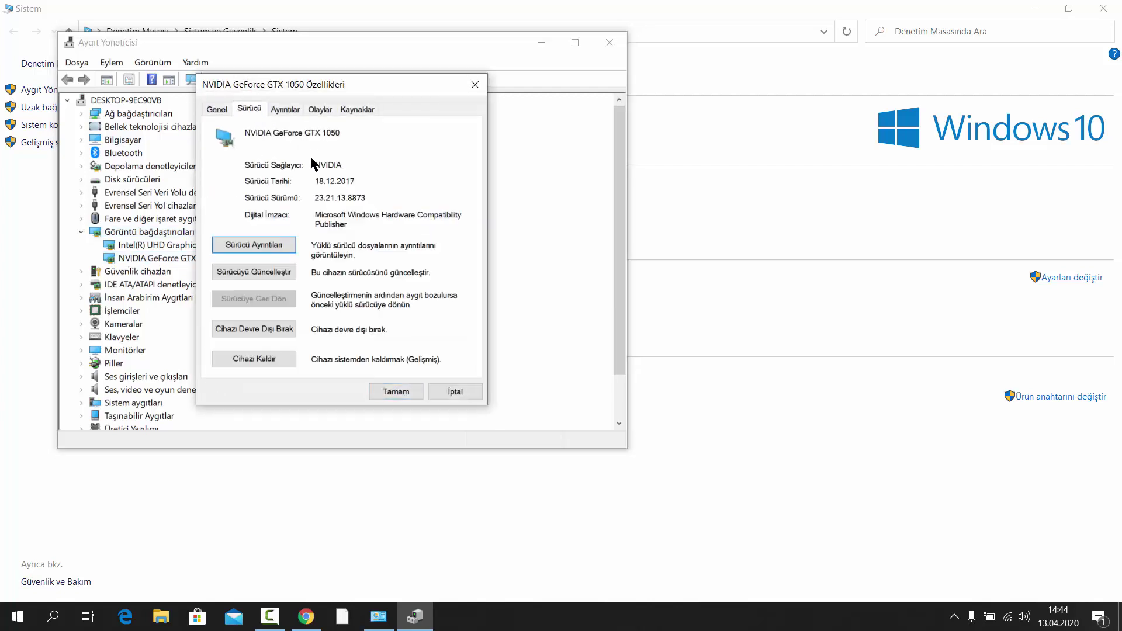
click(273, 270)
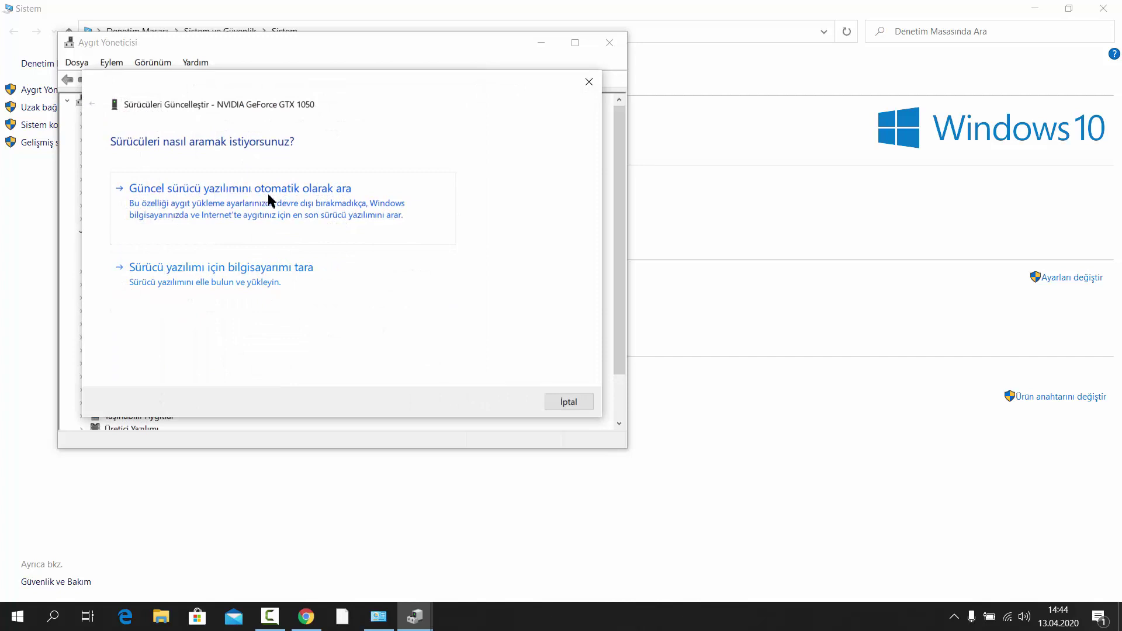
click(261, 218)
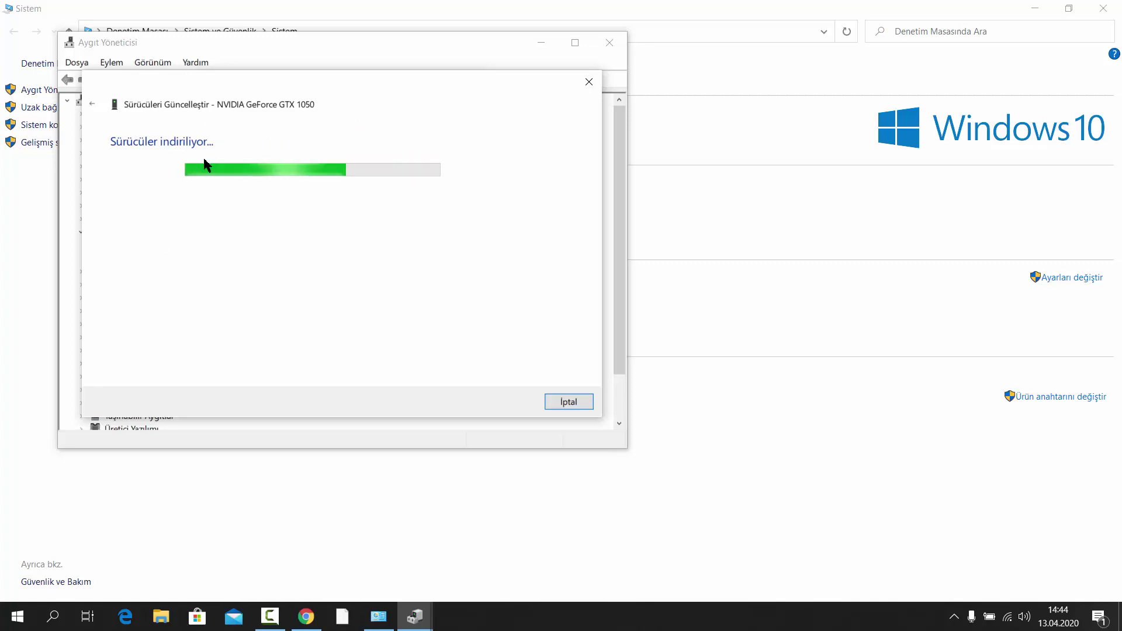
click(306, 617)
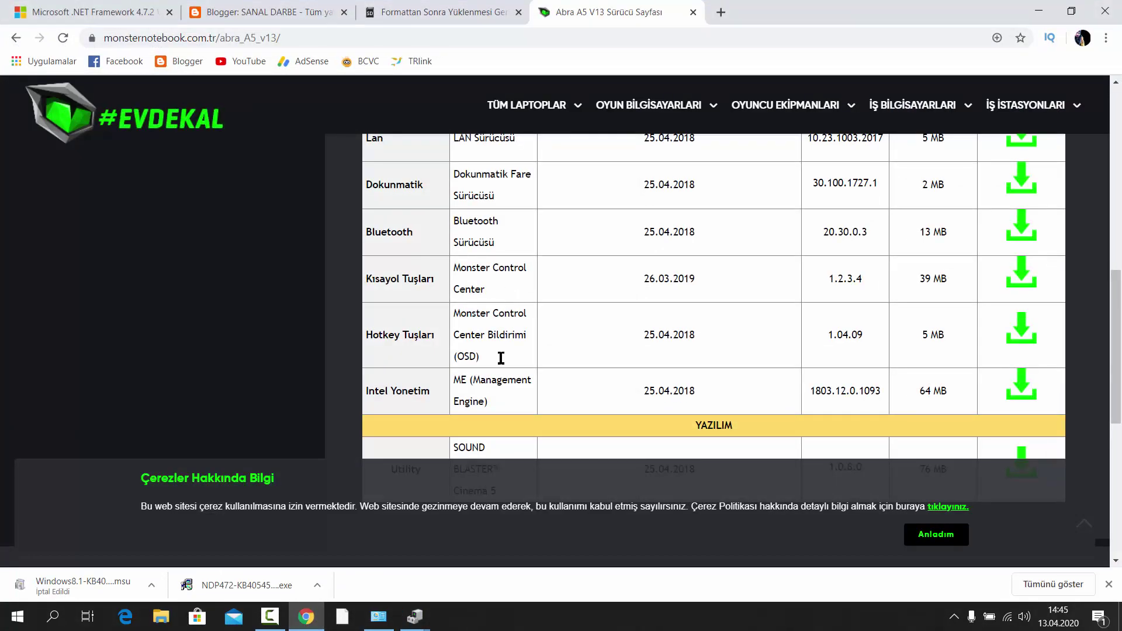
click(314, 620)
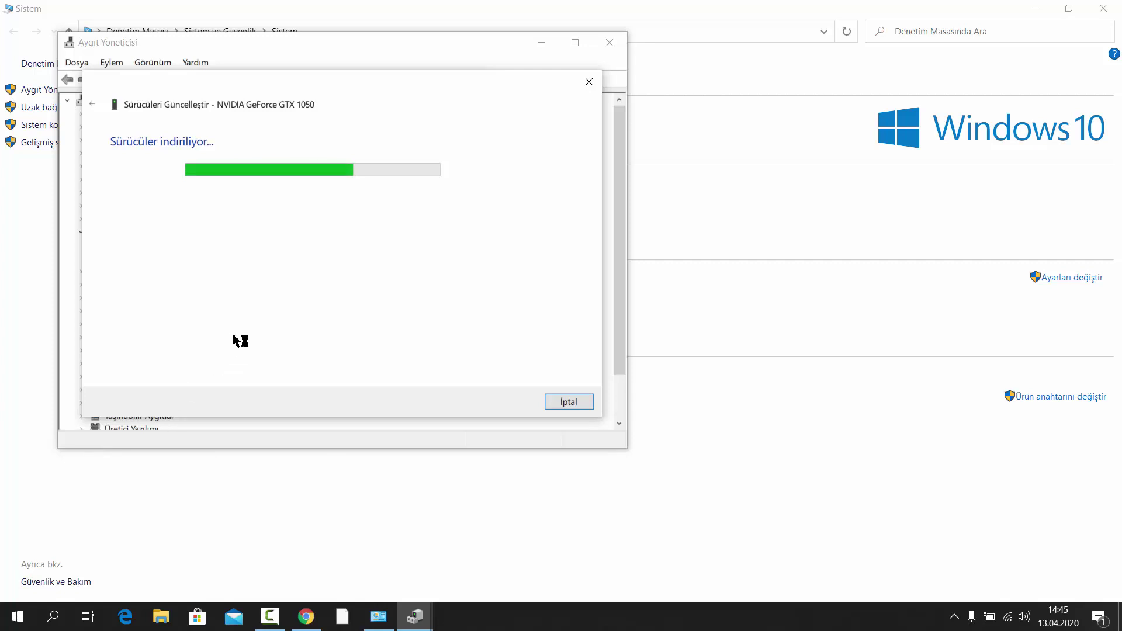
Find the Windows Update settings through a "windows update" search, check for updates, and minimise the Settings window
click(53, 616)
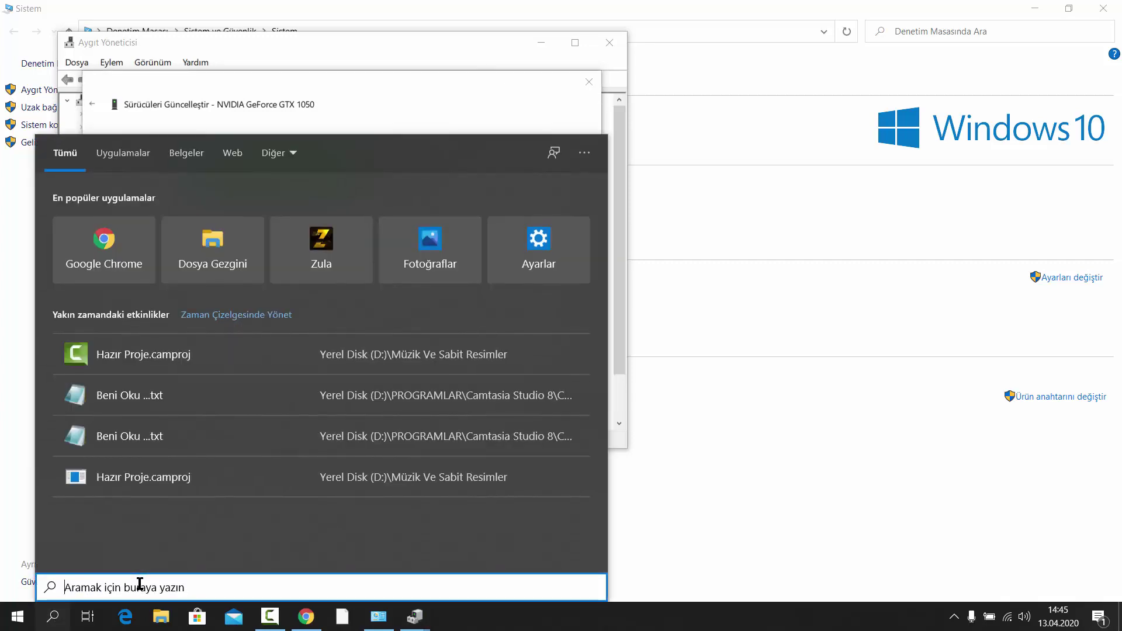
text(wind)
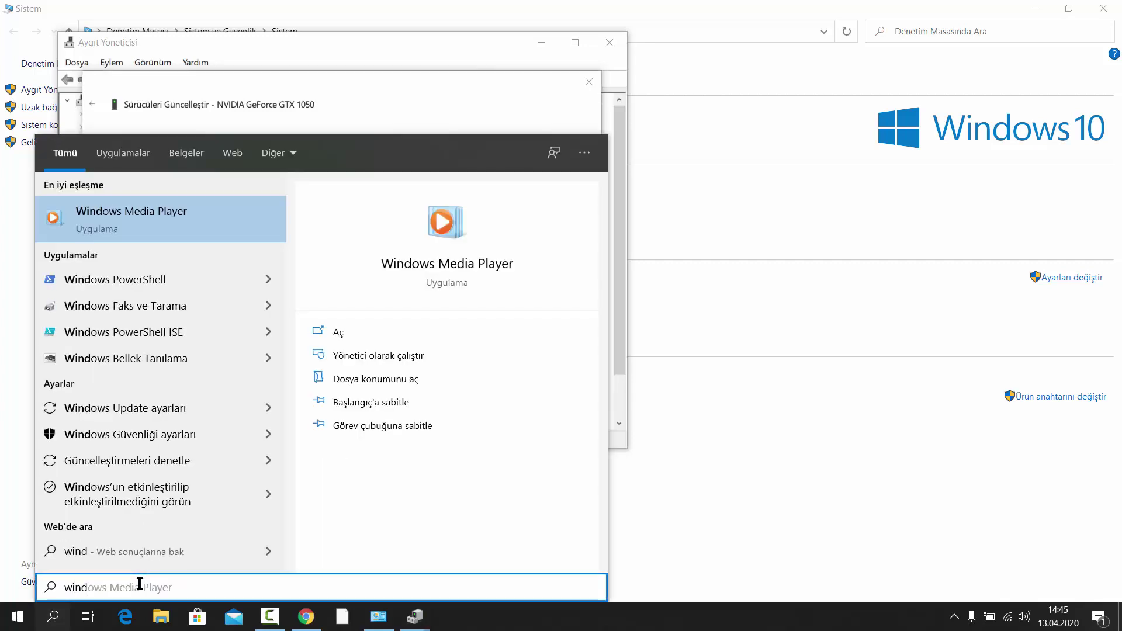
text(ows )
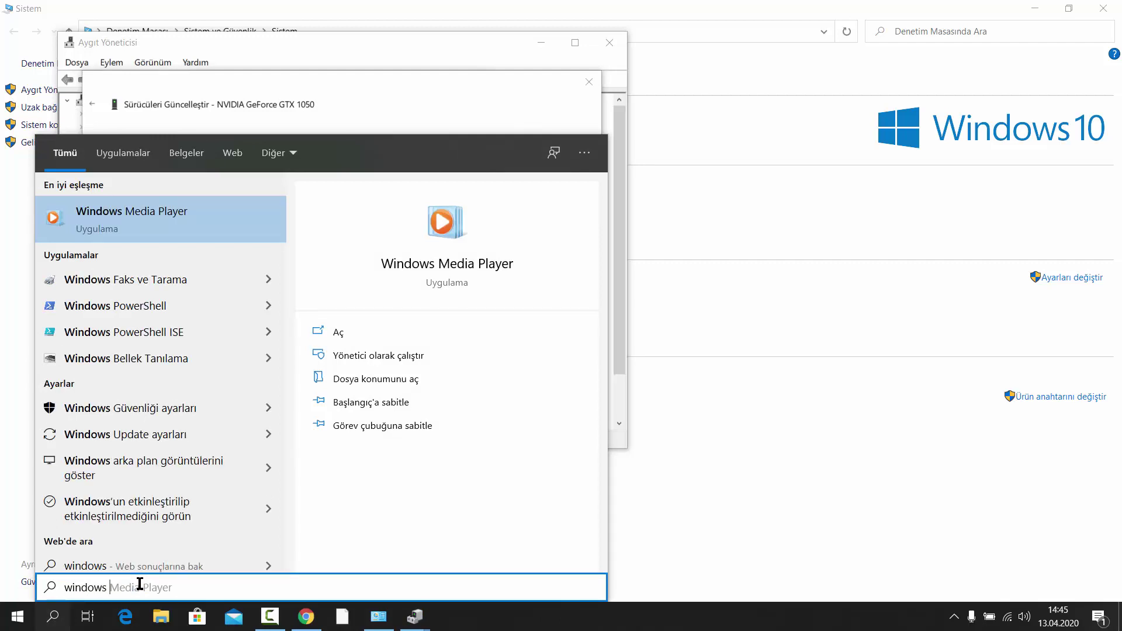
text(upda)
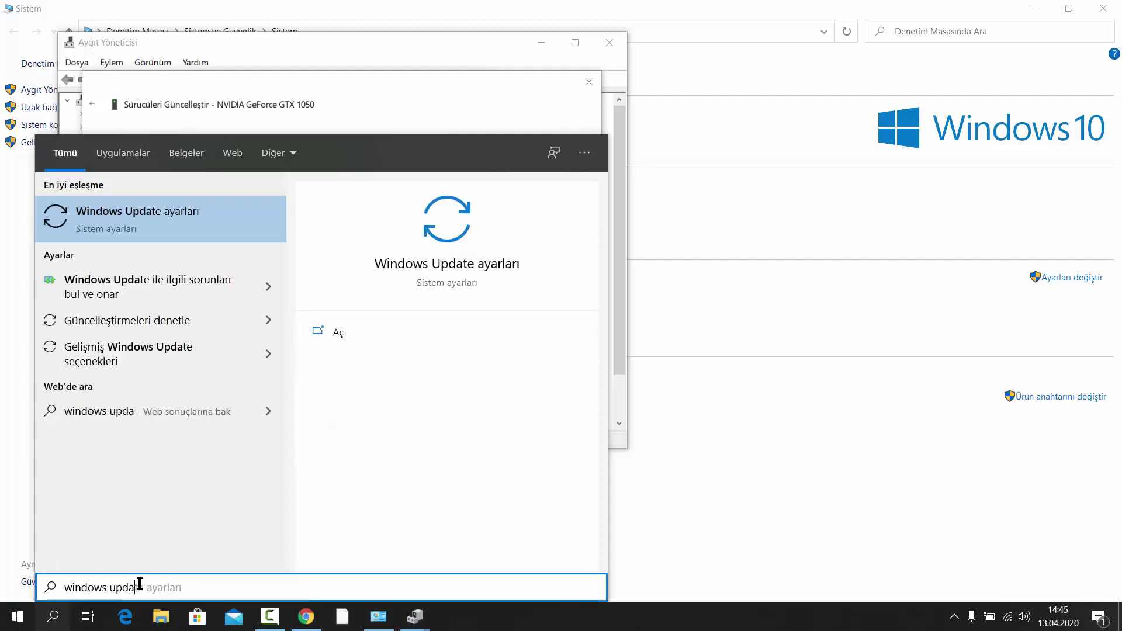
text(te)
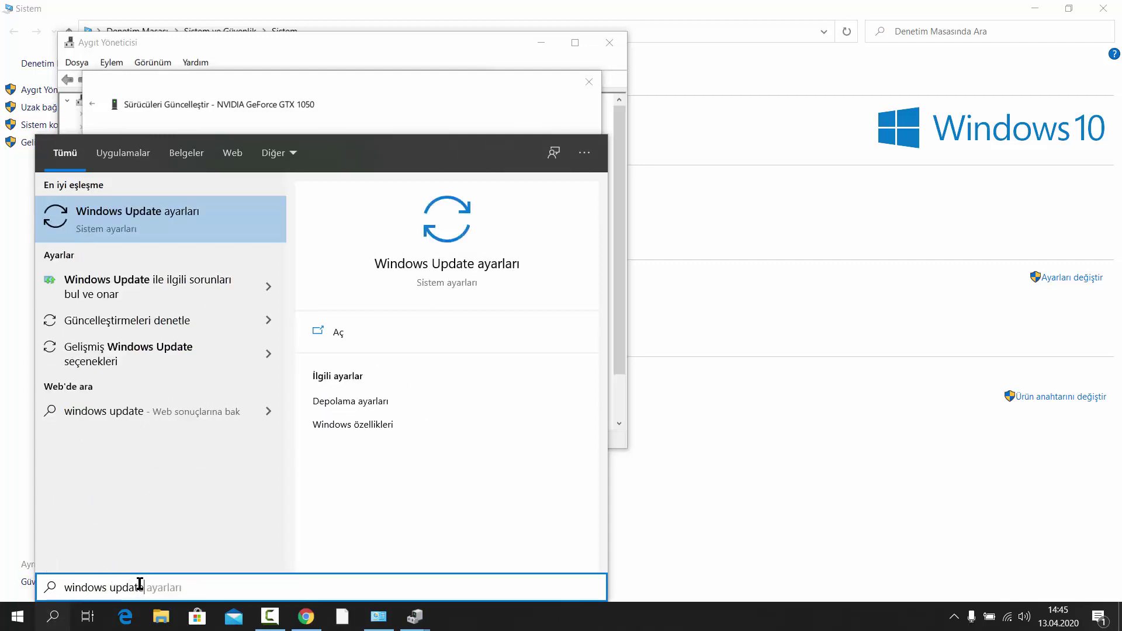
click(141, 327)
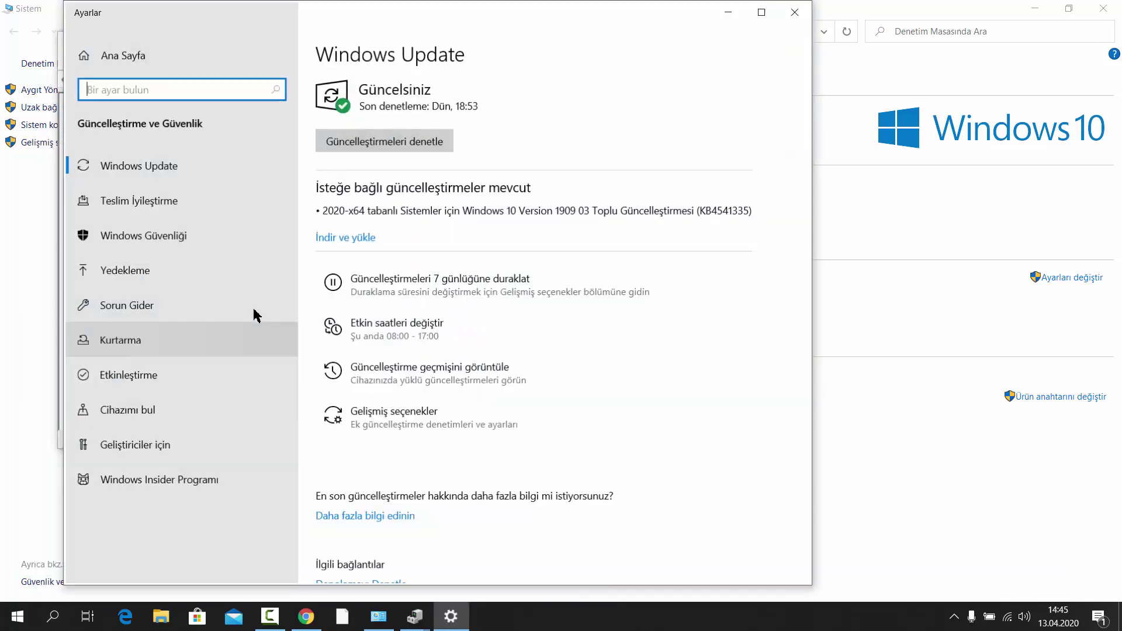
click(381, 143)
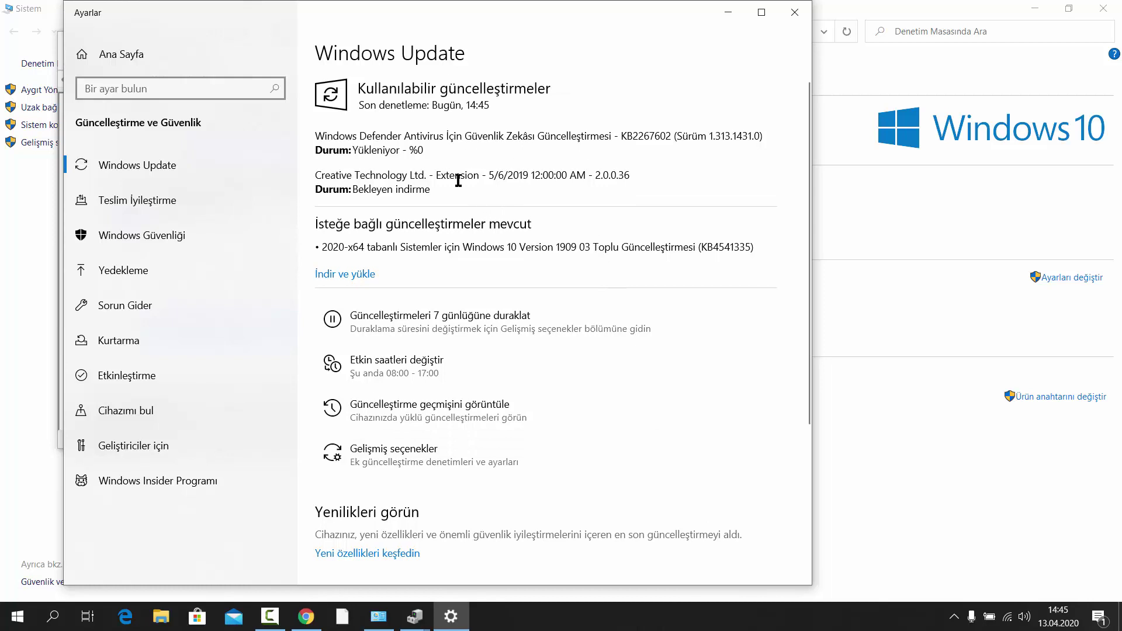
click(729, 14)
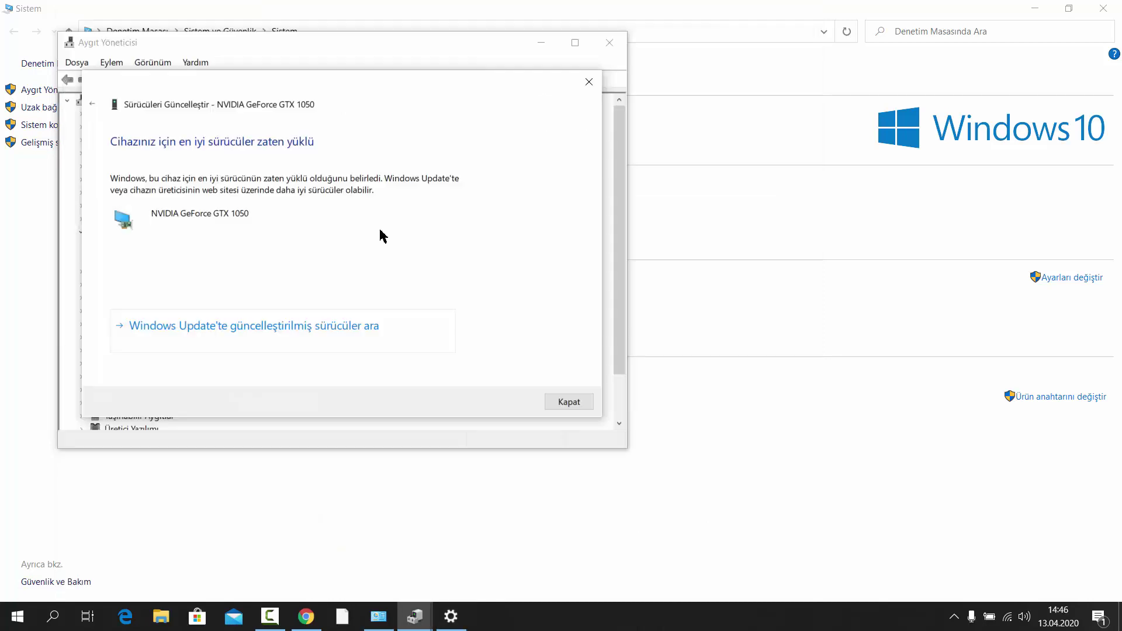
Close the driver update wizard, the GTX 1050 properties and Device Manager, and minimise the System window
click(565, 408)
click(400, 390)
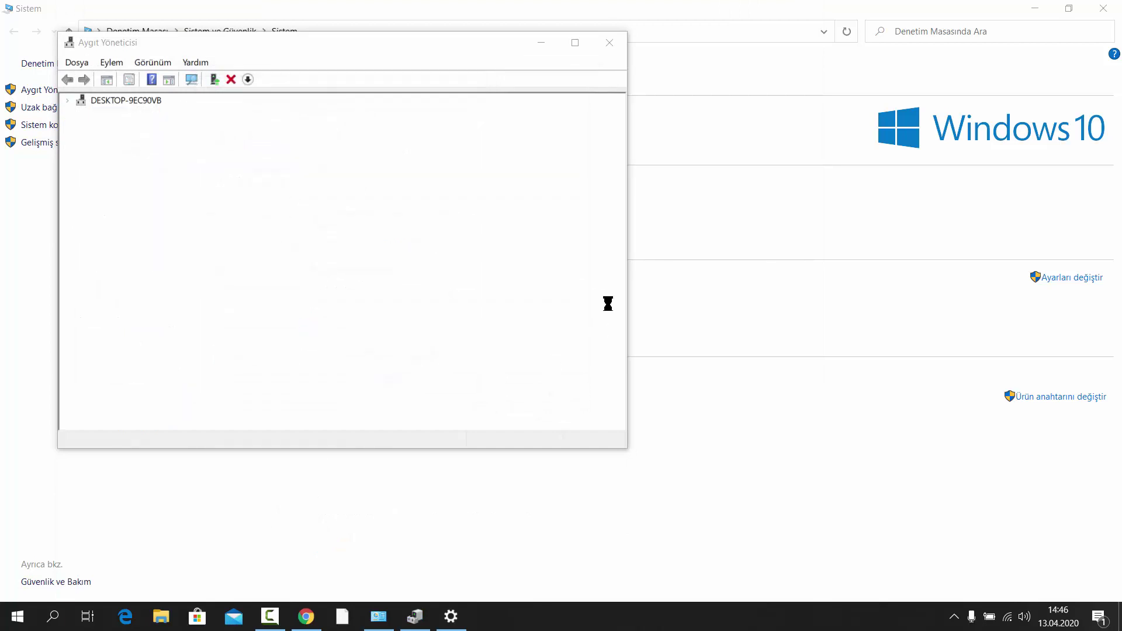
click(609, 42)
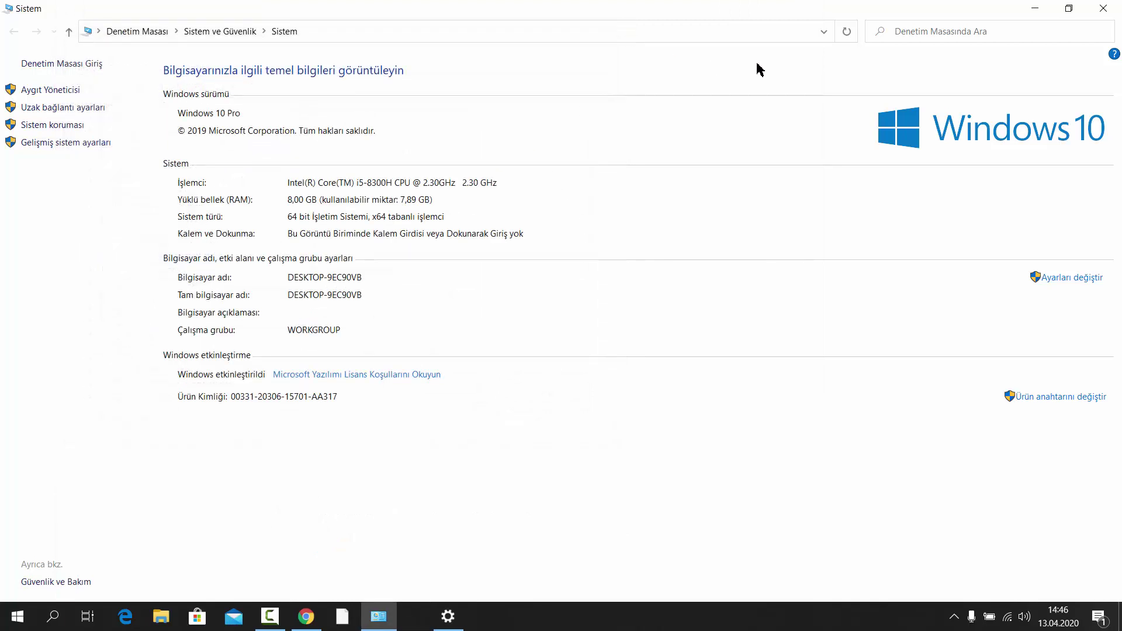
click(1023, 7)
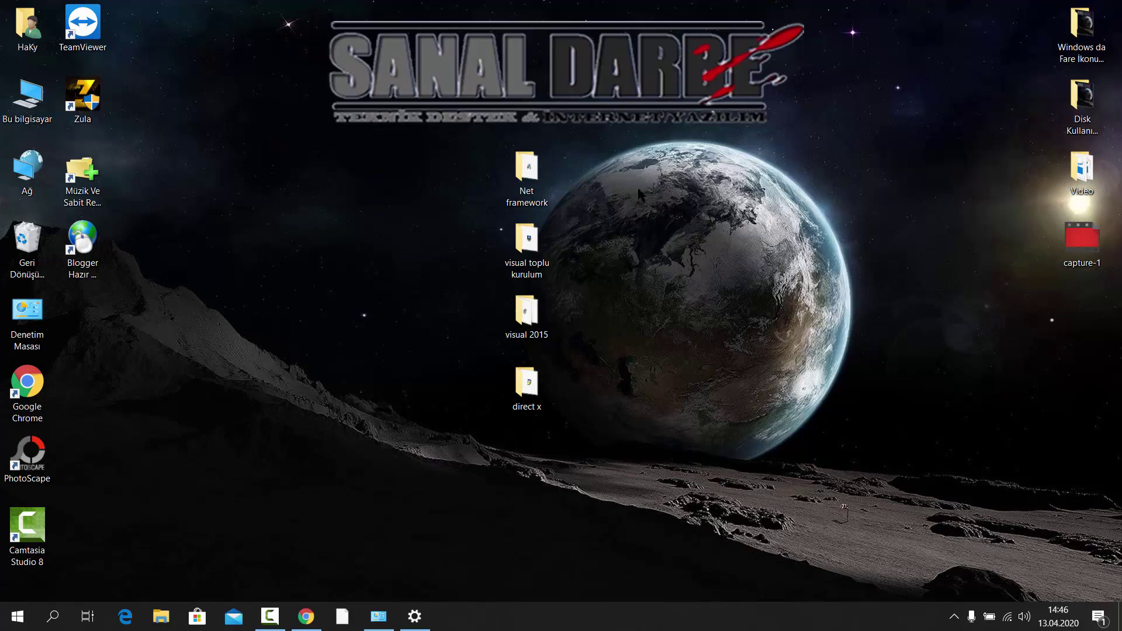
Switch to Chrome, highlight the Net Framework entry on the essential updates download page, and minimise the browser
click(306, 616)
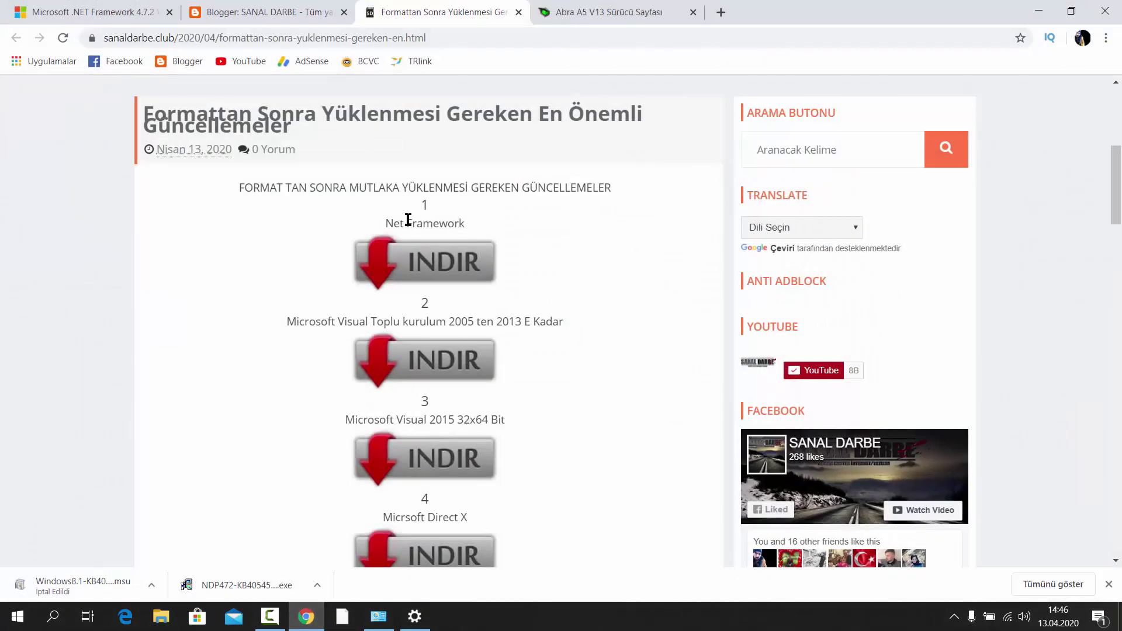
triple_click(464, 221)
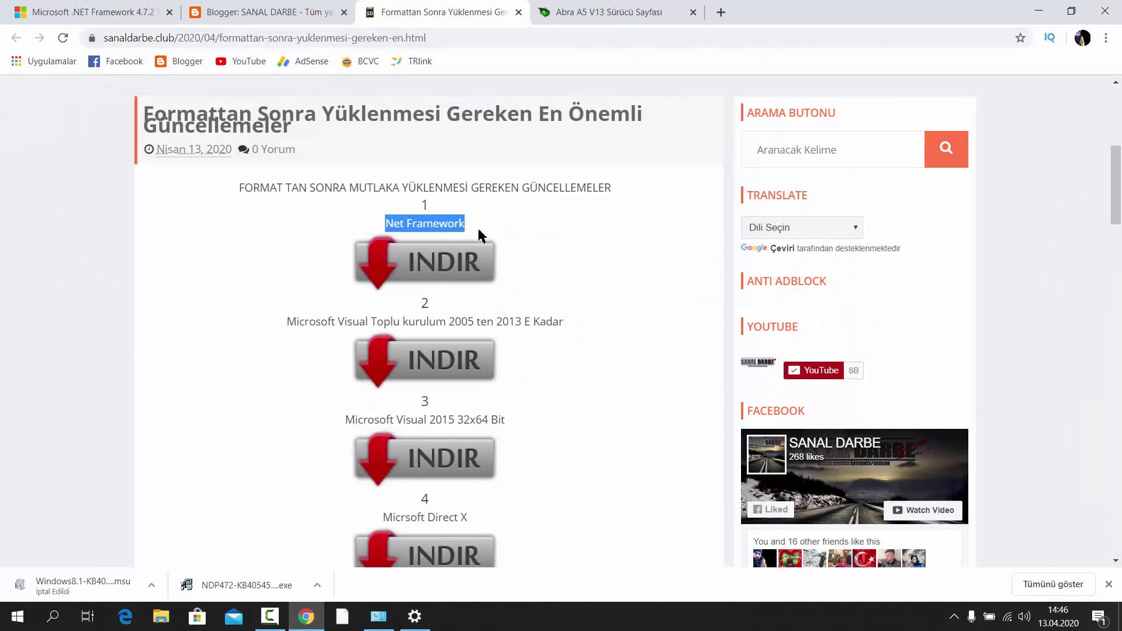
click(1039, 11)
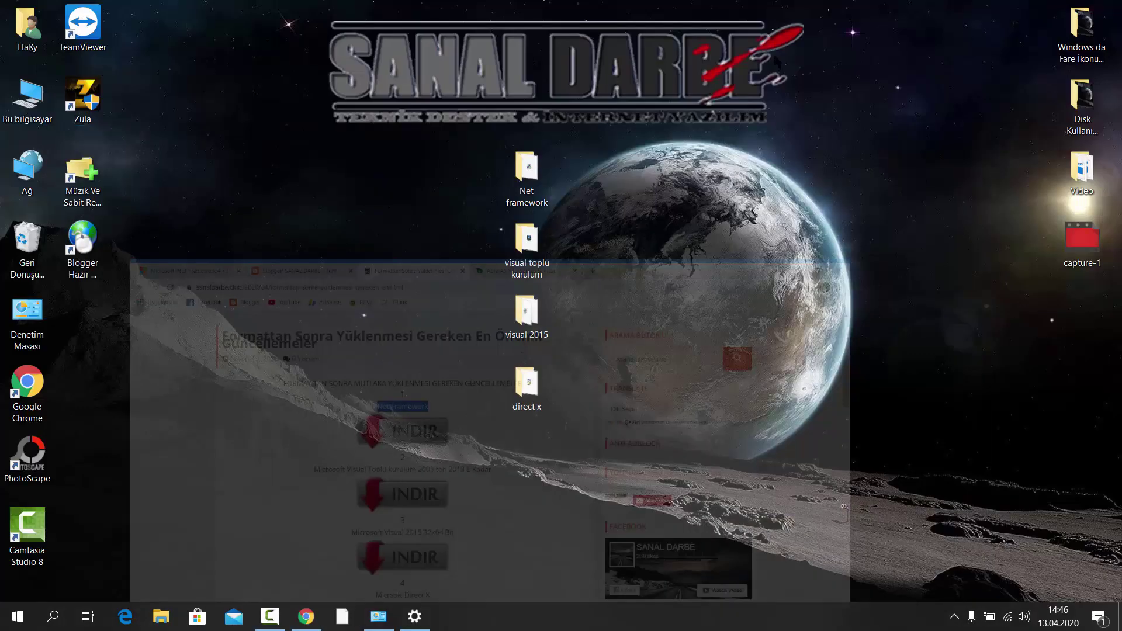
Try to install .NET Framework 4.7.2 with the NDP472-KB4054530 installer in the Net framework desktop folder, and close the installer and folder
double_click(526, 169)
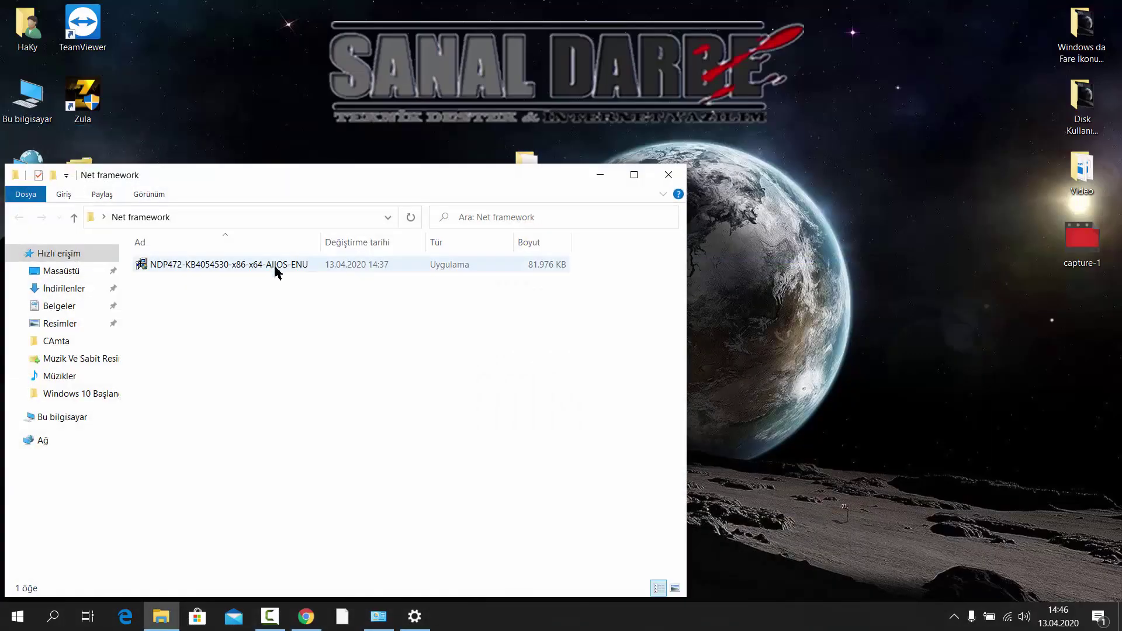
double_click(195, 270)
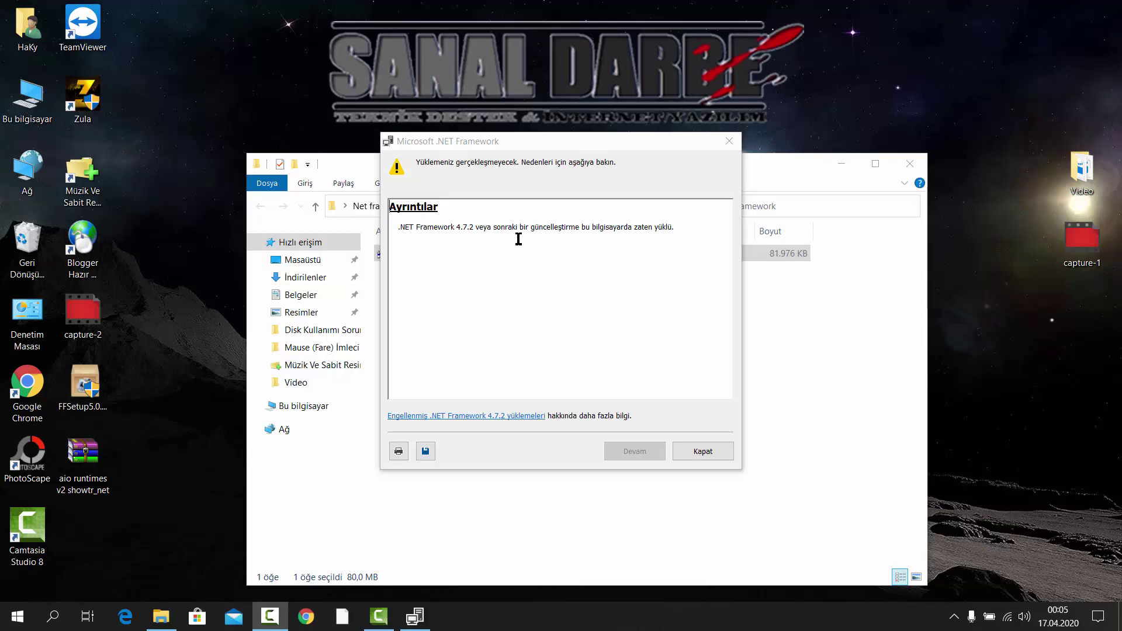
drag(677, 228, 658, 228)
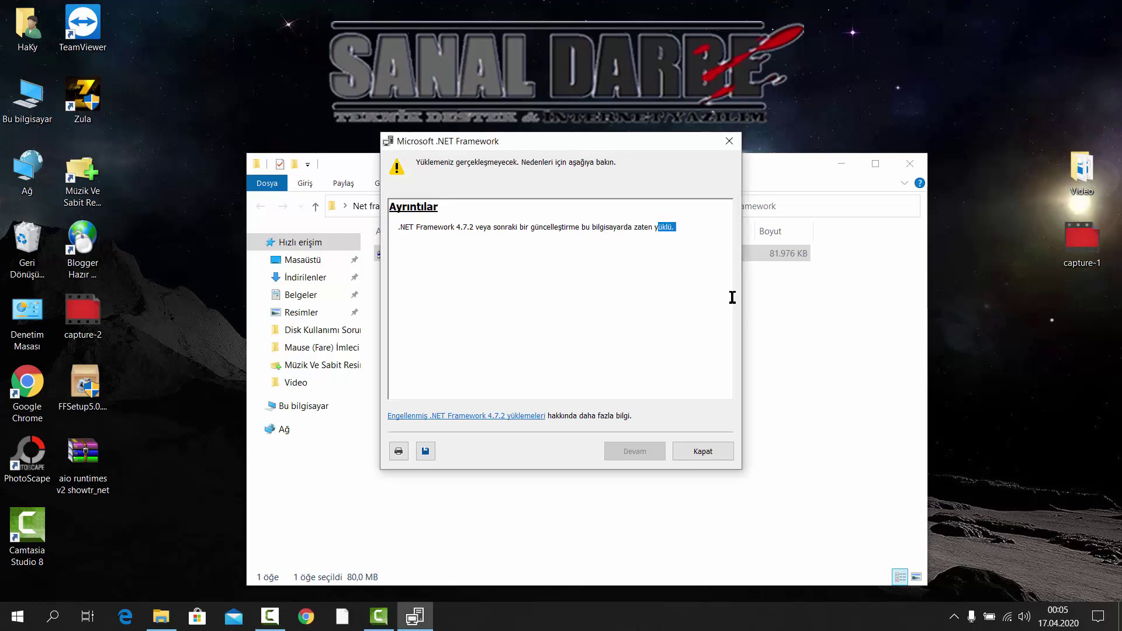
click(702, 451)
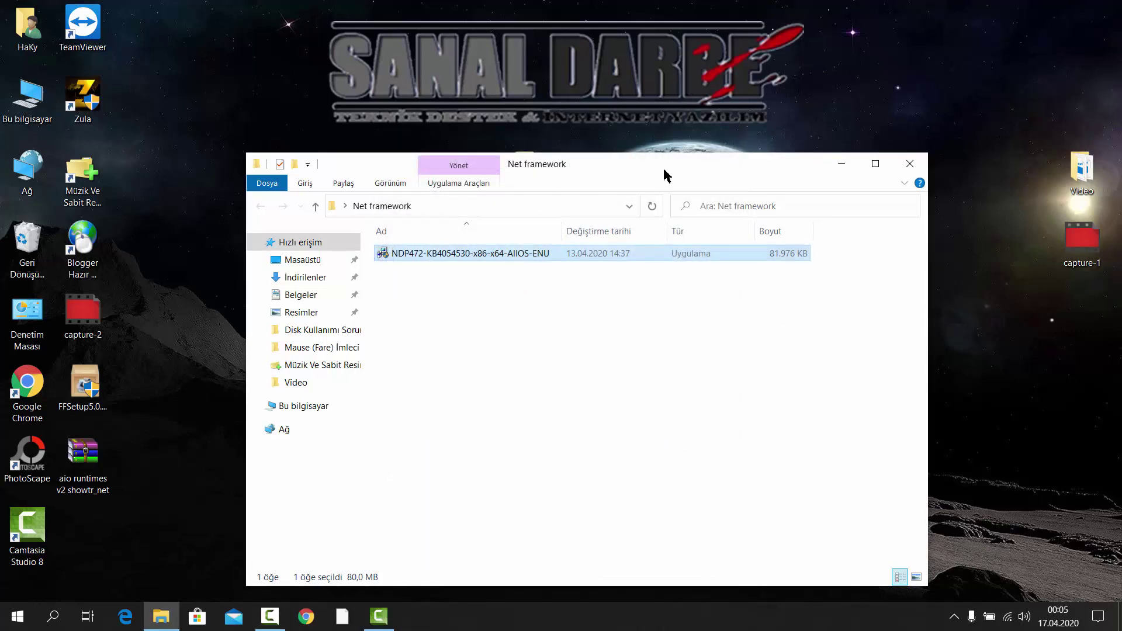
drag(664, 174, 564, 149)
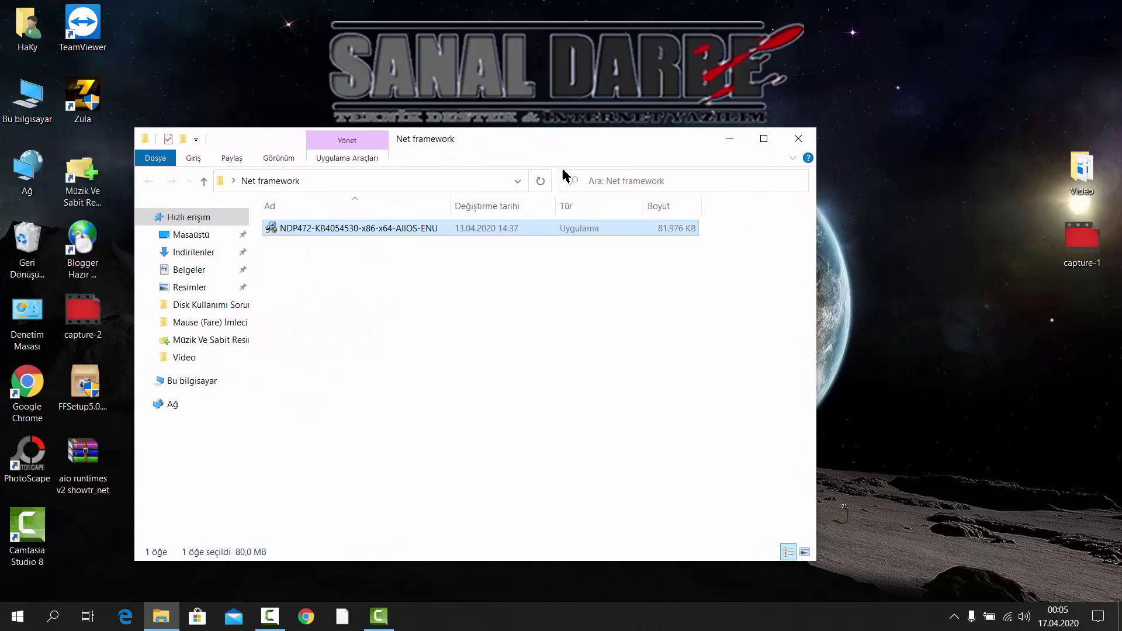
click(800, 145)
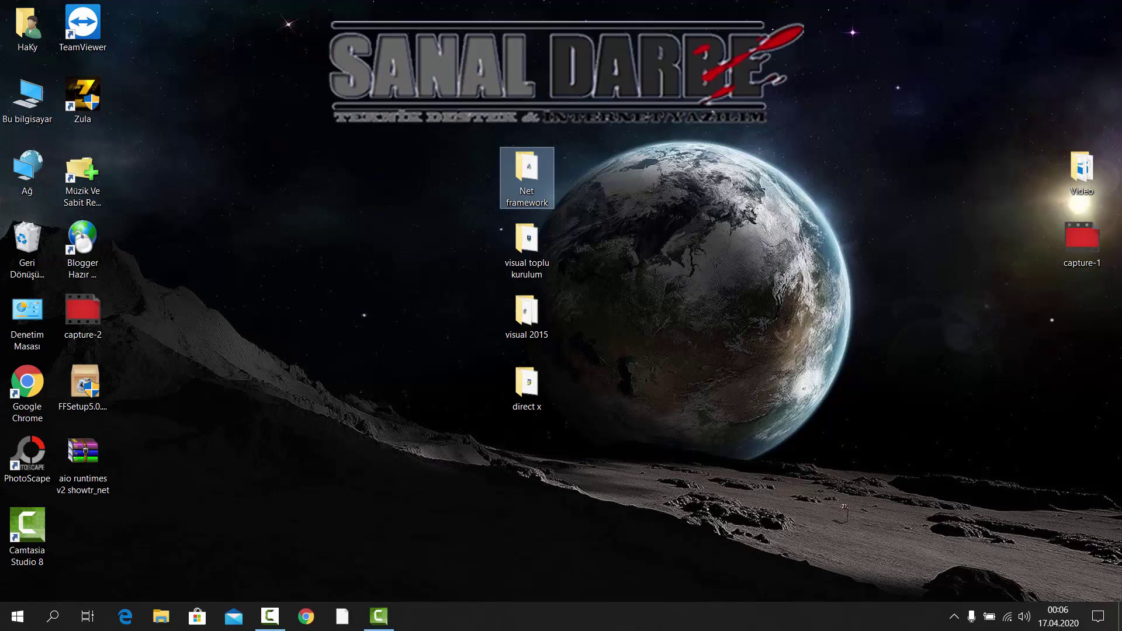
Start VC_RedistInstaller from the "visual toplu kurulum" folder and review the Visual C++ 2005 to 2013 component list, keeping every component selected
double_click(526, 248)
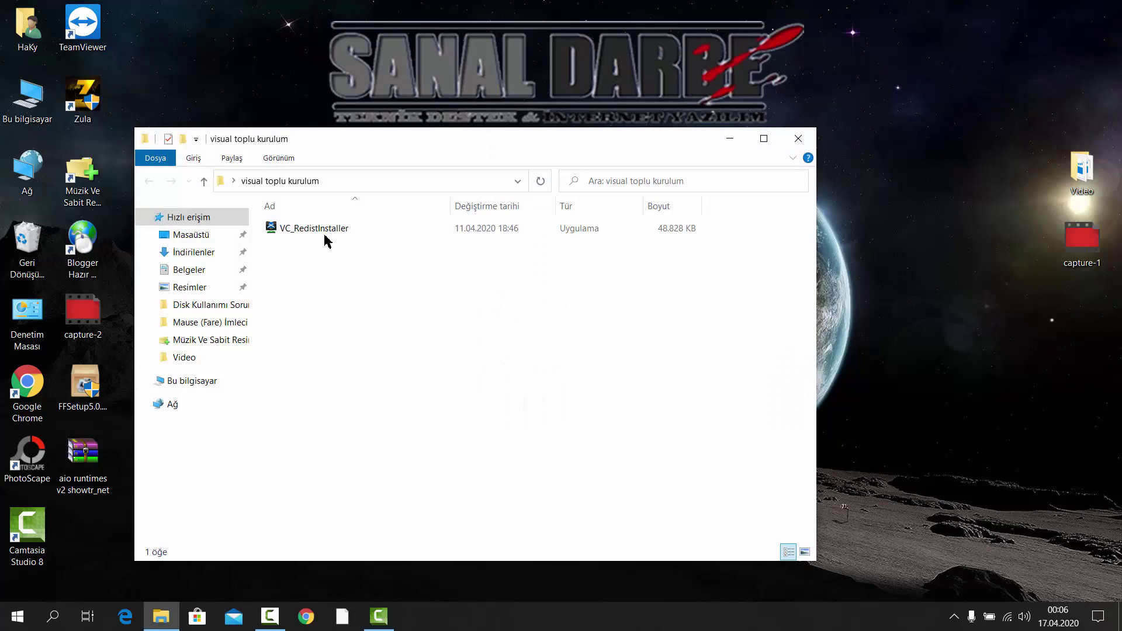
double_click(325, 233)
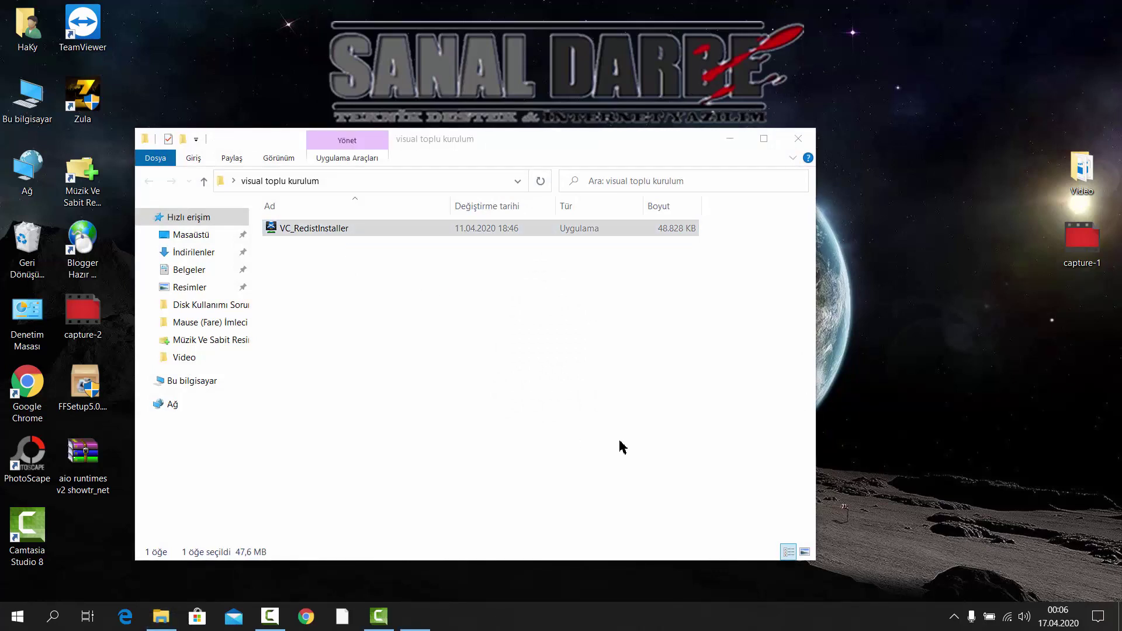
click(638, 422)
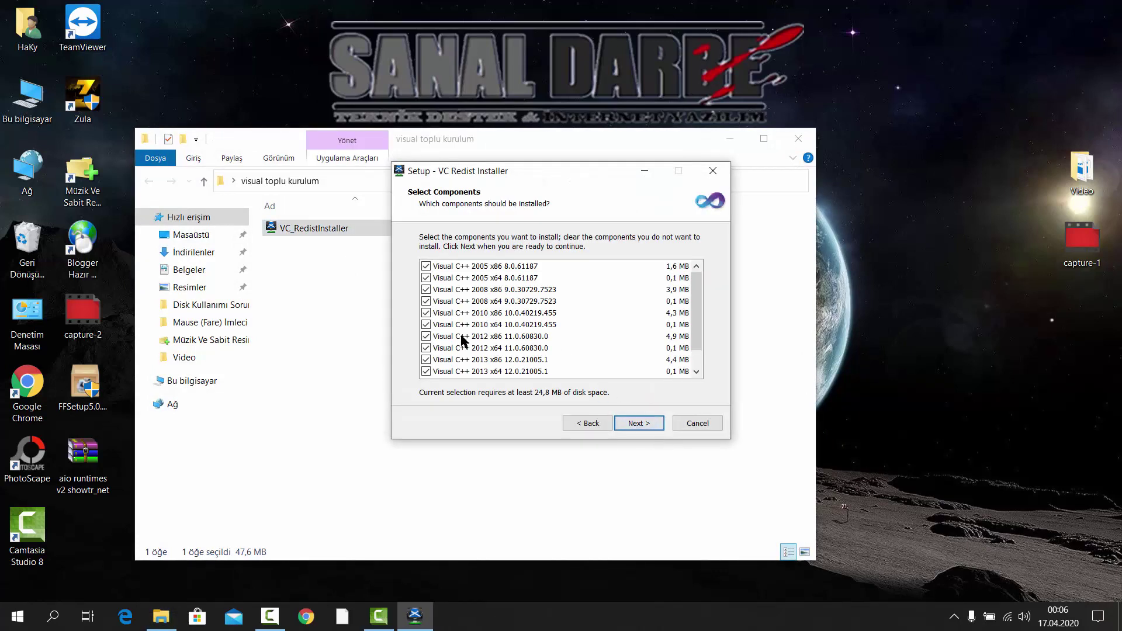
scroll(563, 325, down, 1)
scroll(563, 324, down, 1)
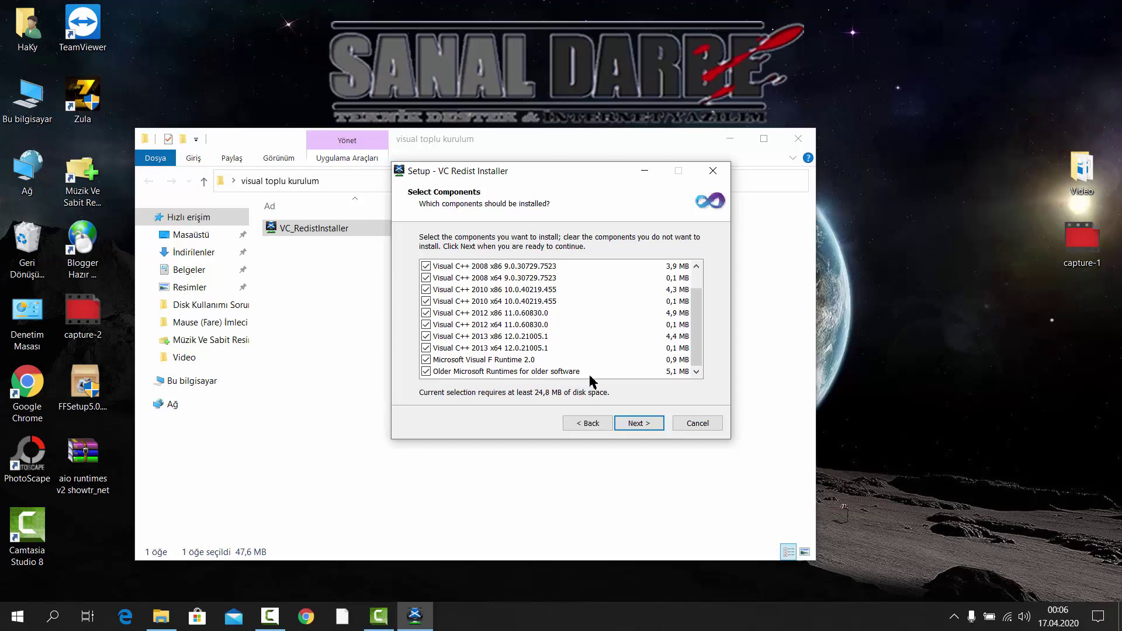
scroll(625, 356, up, 1)
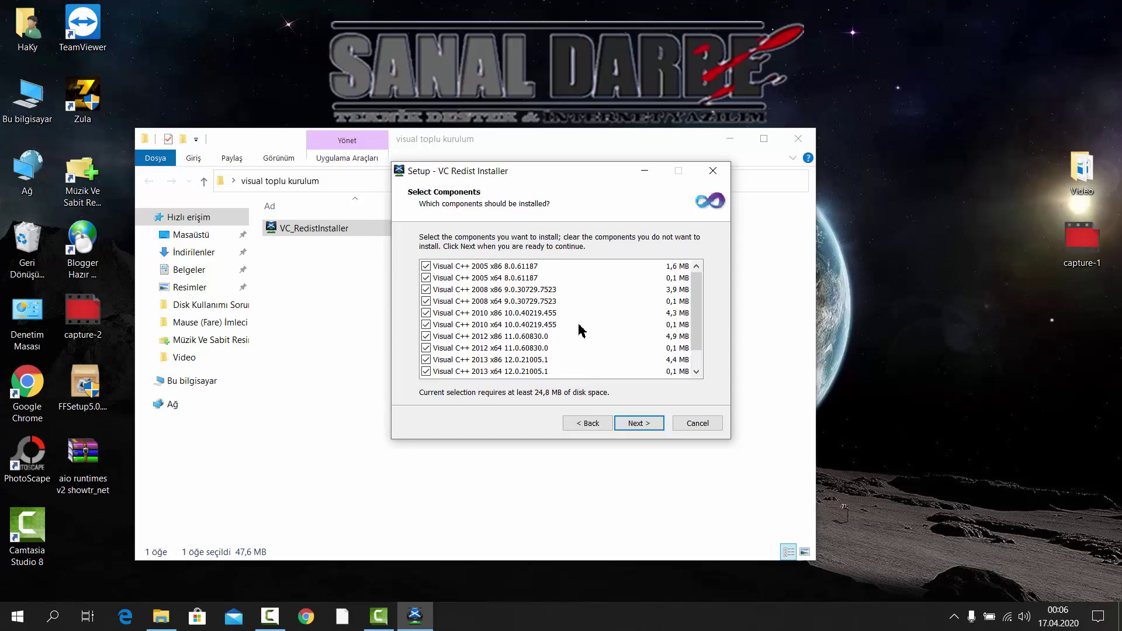
scroll(529, 372, down, 1)
scroll(529, 372, down, 1)
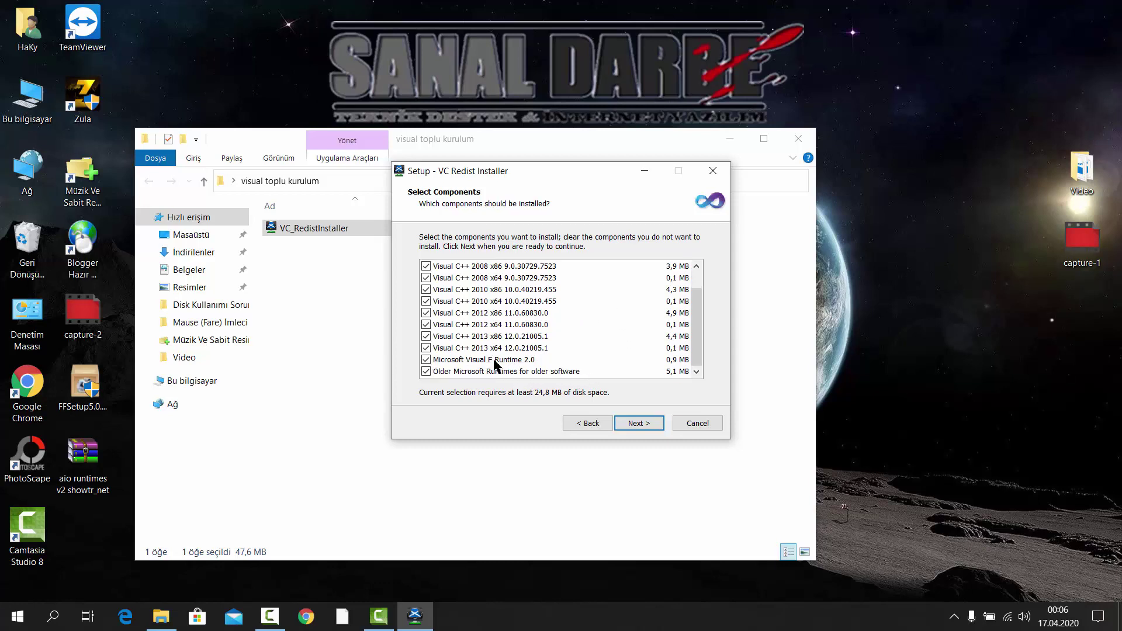
scroll(571, 361, up, 1)
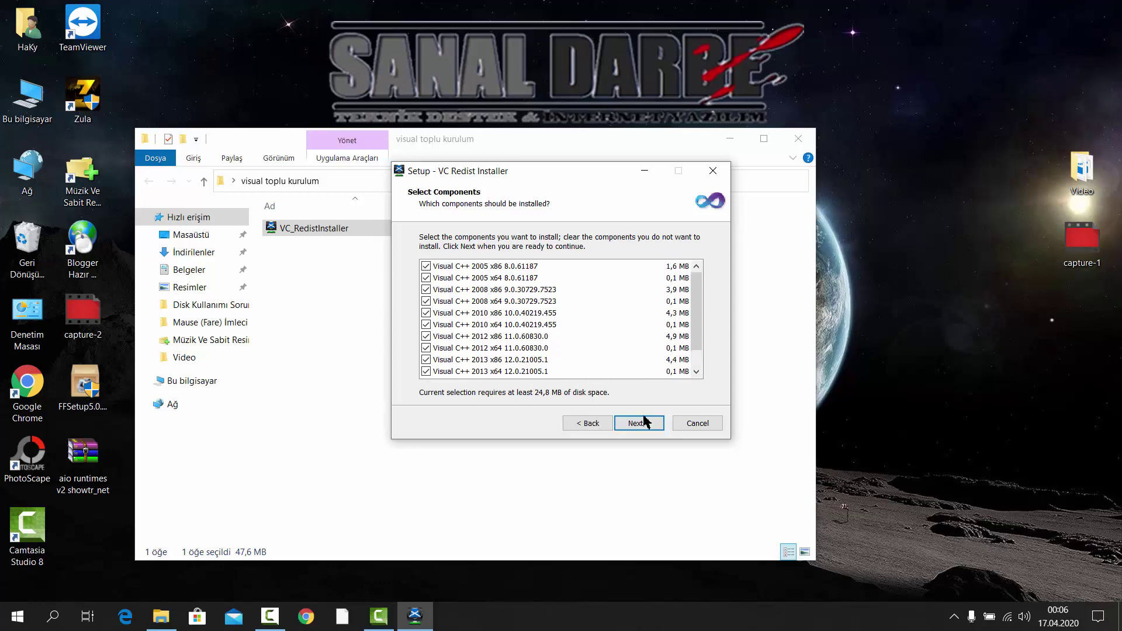
scroll(526, 339, down, 1)
Install the selected Visual C++ components, finish the VC Redist Installer setup, and close its folder
click(644, 424)
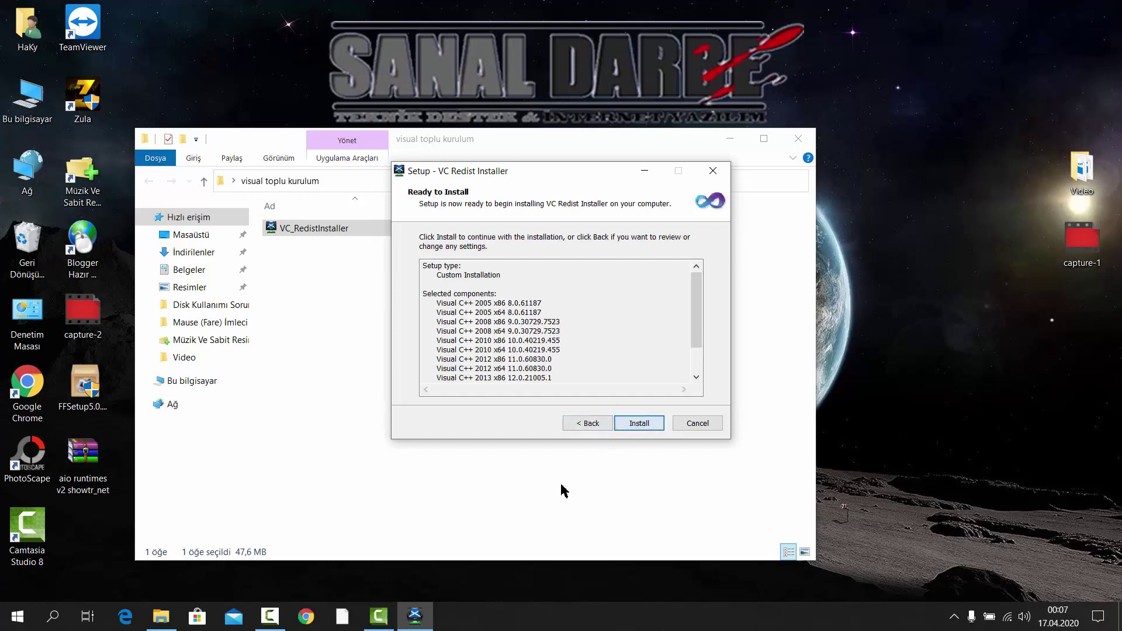
click(631, 428)
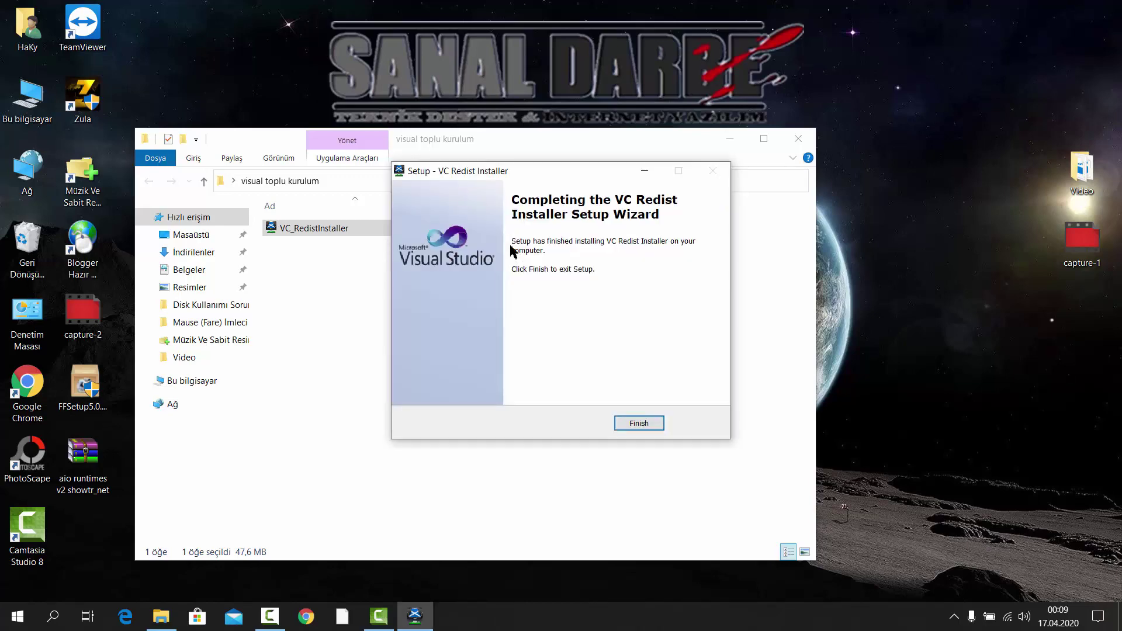
click(638, 423)
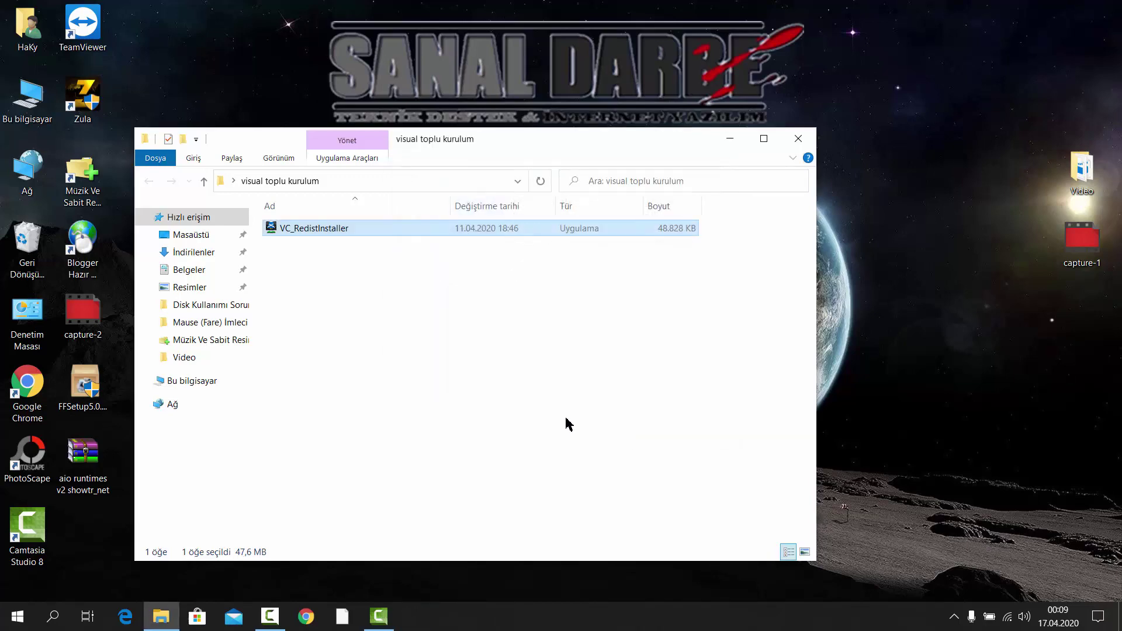
click(798, 139)
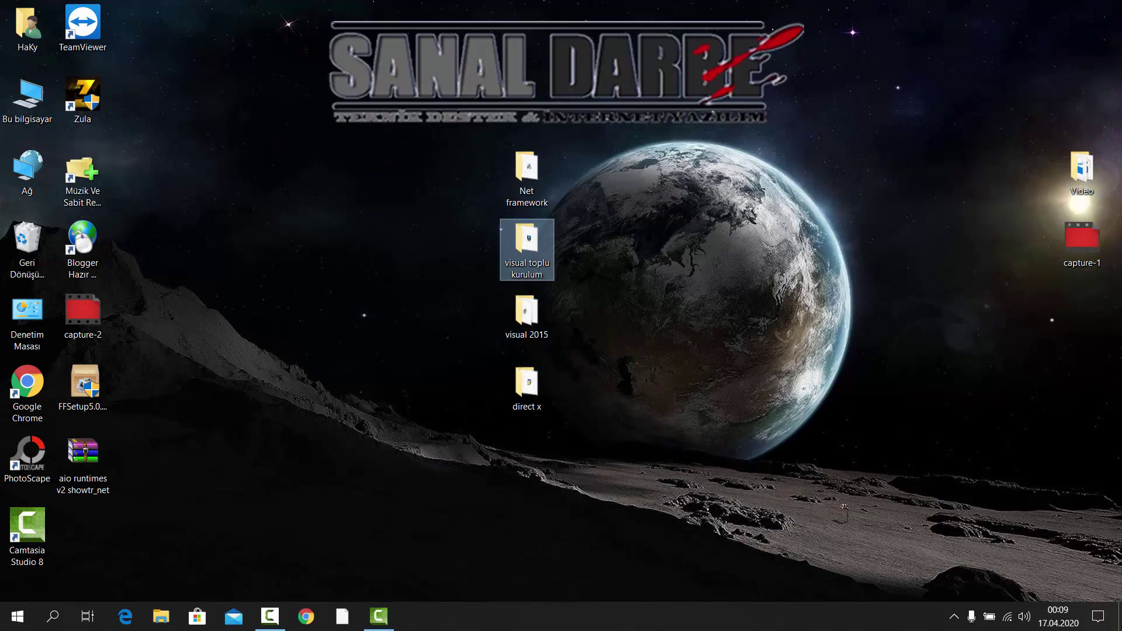
Open the "visual 2015" desktop folder, move its window lower, and point out the vc_redist.x64 and vc_redist.x86 installers
click(647, 298)
double_click(524, 323)
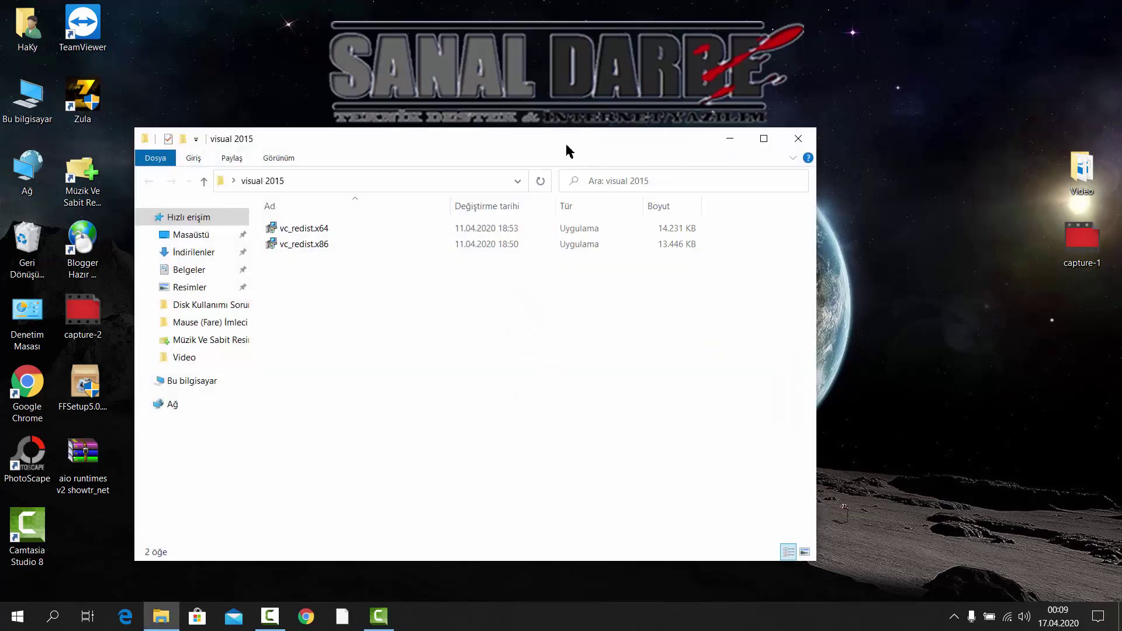
drag(562, 145, 568, 328)
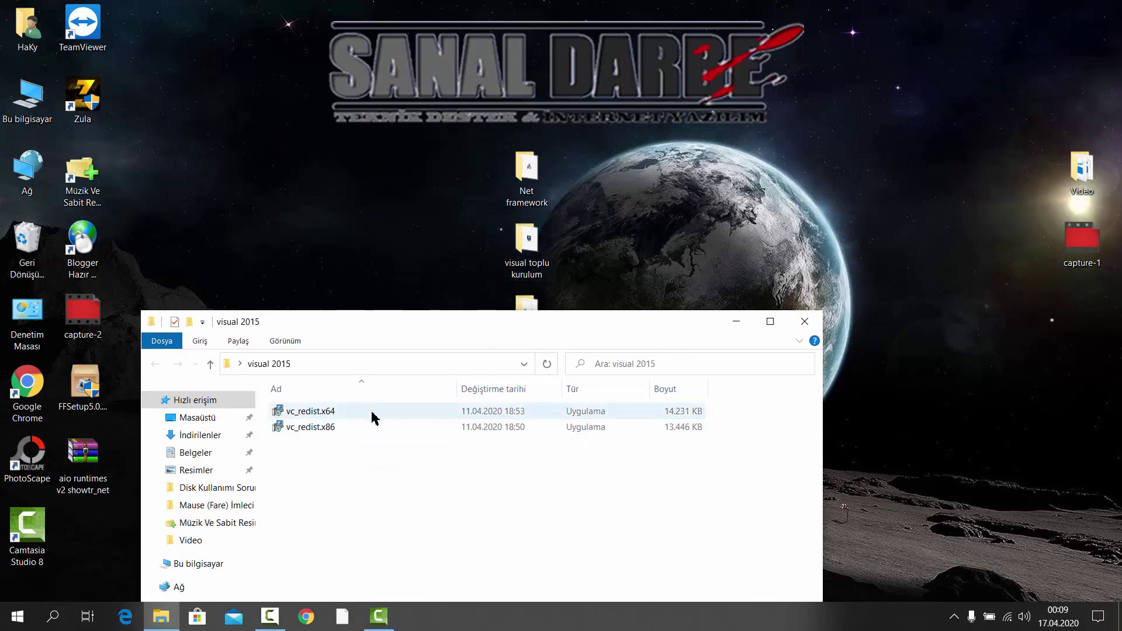
drag(331, 448, 348, 426)
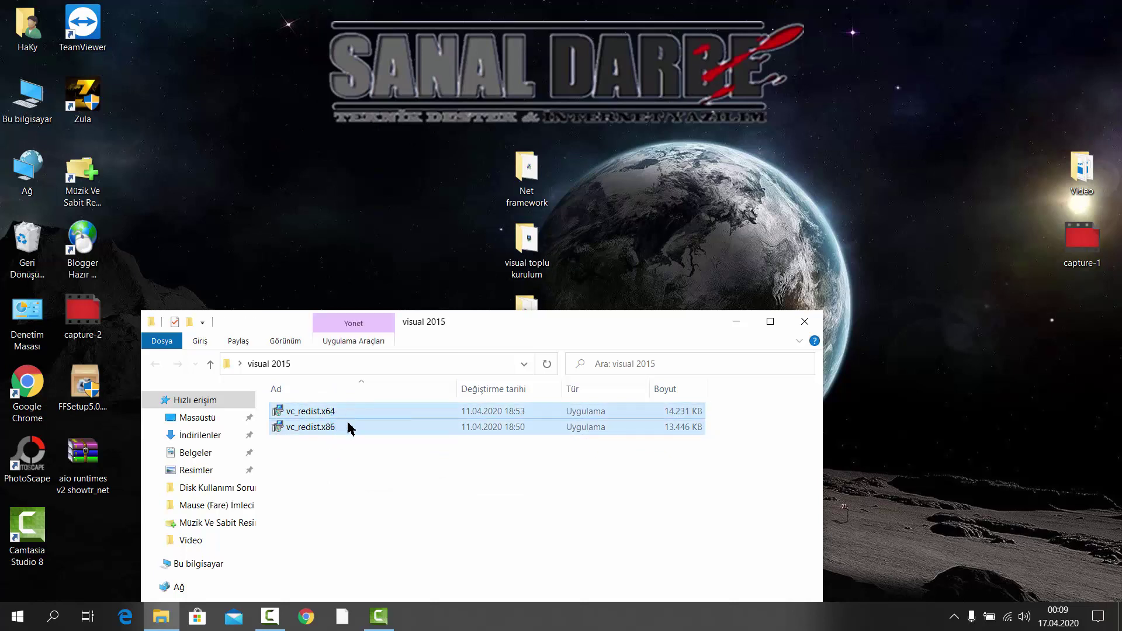
click(350, 458)
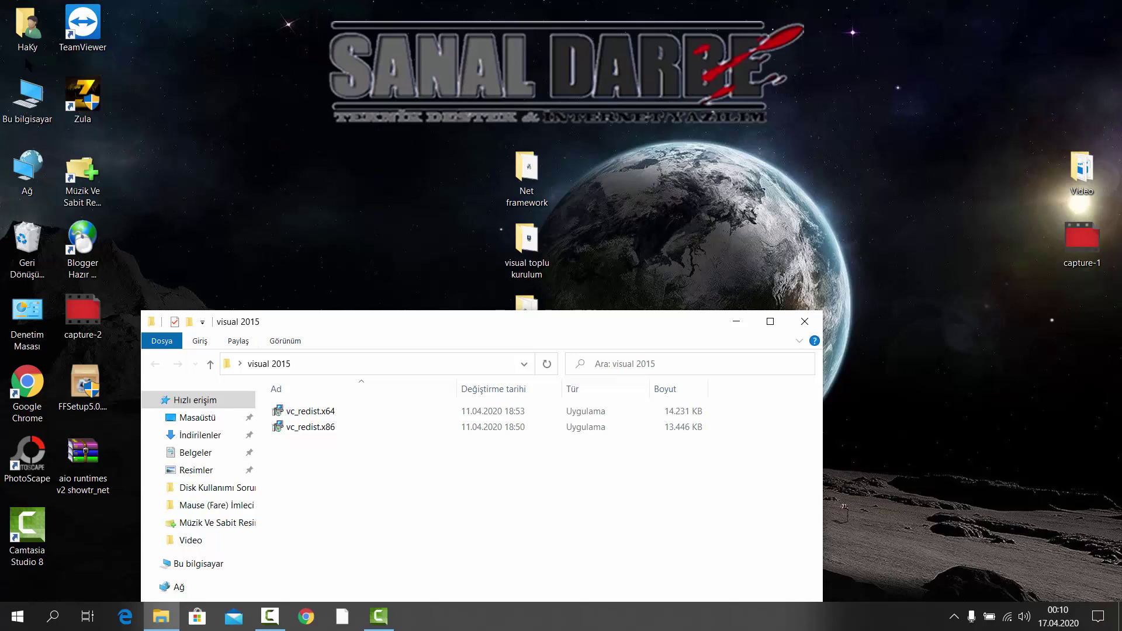
Check in this computer's system properties whether Windows is 32-bit or 64-bit, and close the System window
right_click(26, 103)
click(66, 277)
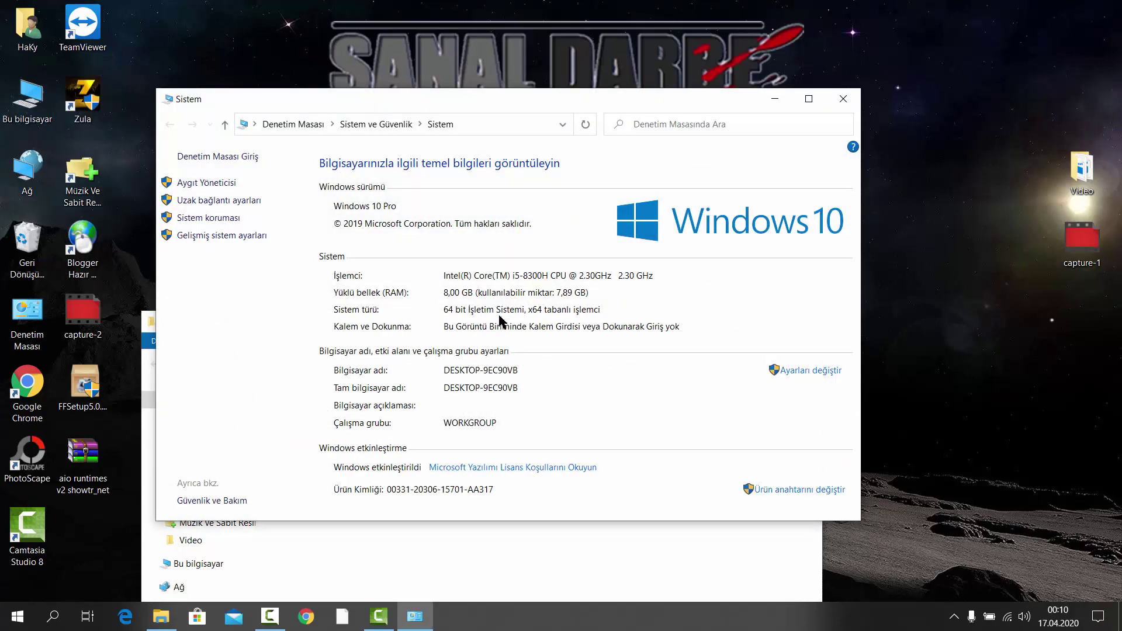
click(843, 100)
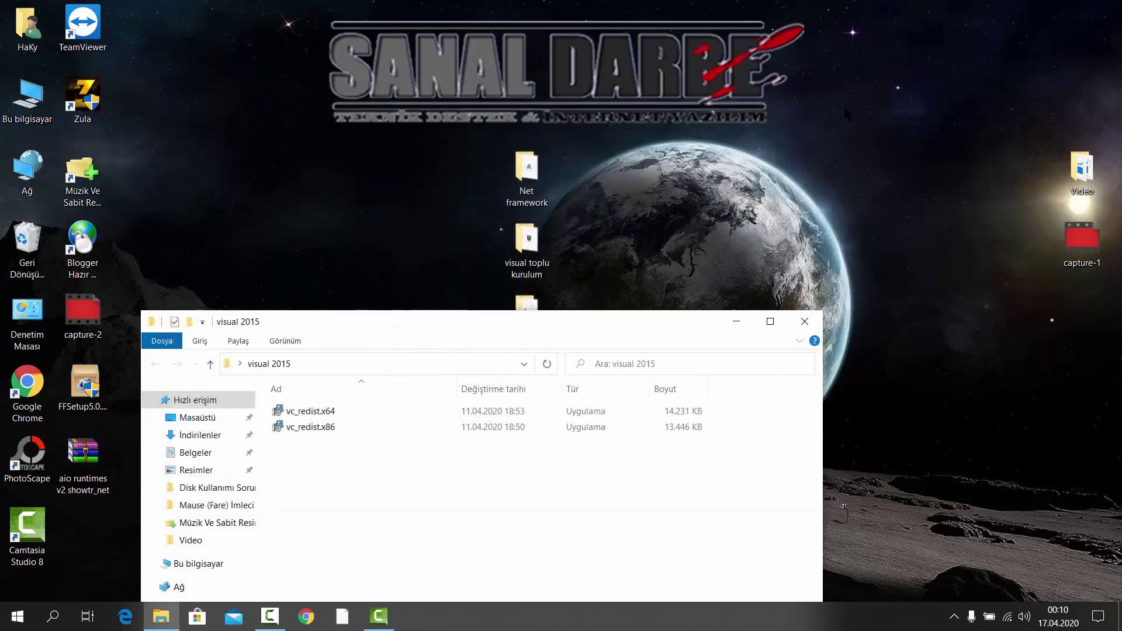
Open the vc_redist.x64 setup and cancel it without repairing or removing Visual C++ 2015
double_click(327, 412)
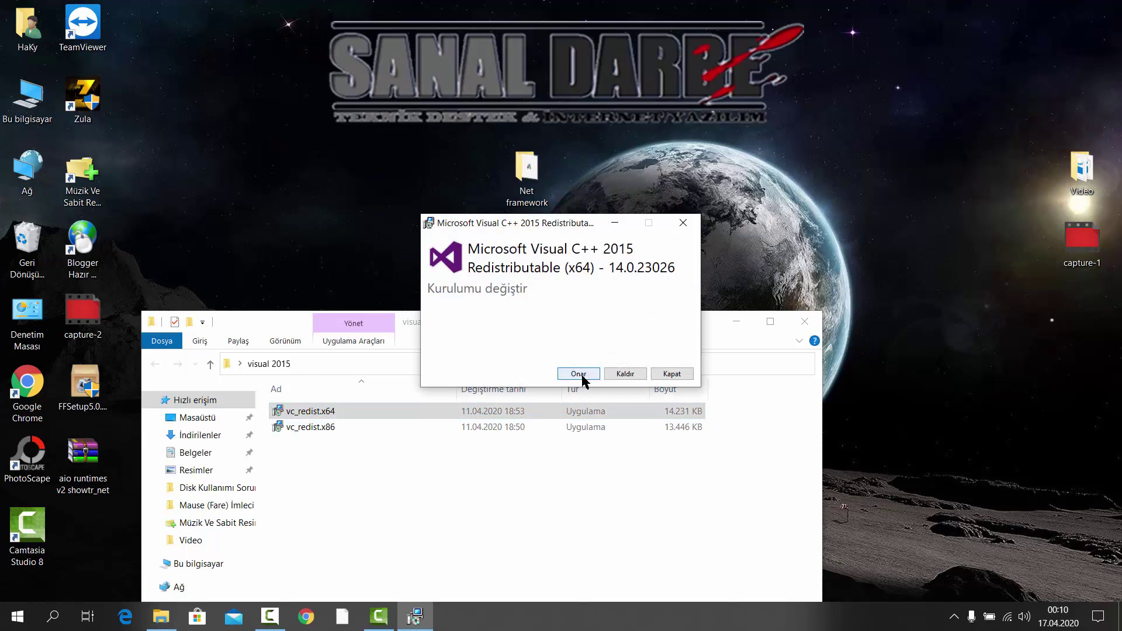
click(667, 371)
click(608, 357)
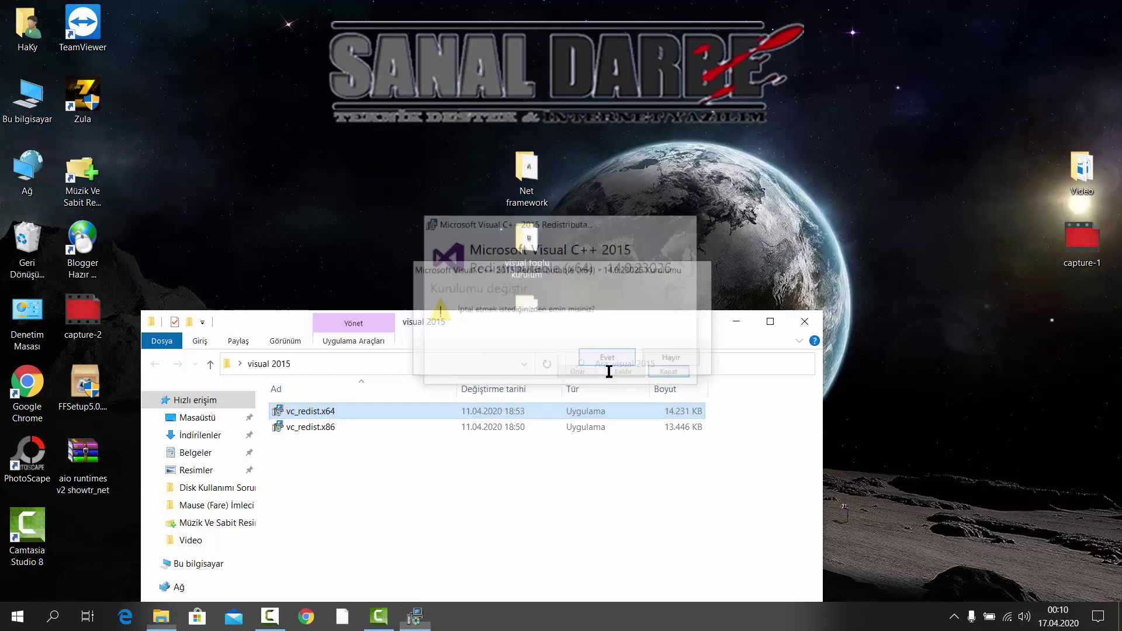
Try to install the Visual C++ 2015 Redistributable (x86) with vc_redist.x86, accepting the licence terms, and close the setup
click(315, 430)
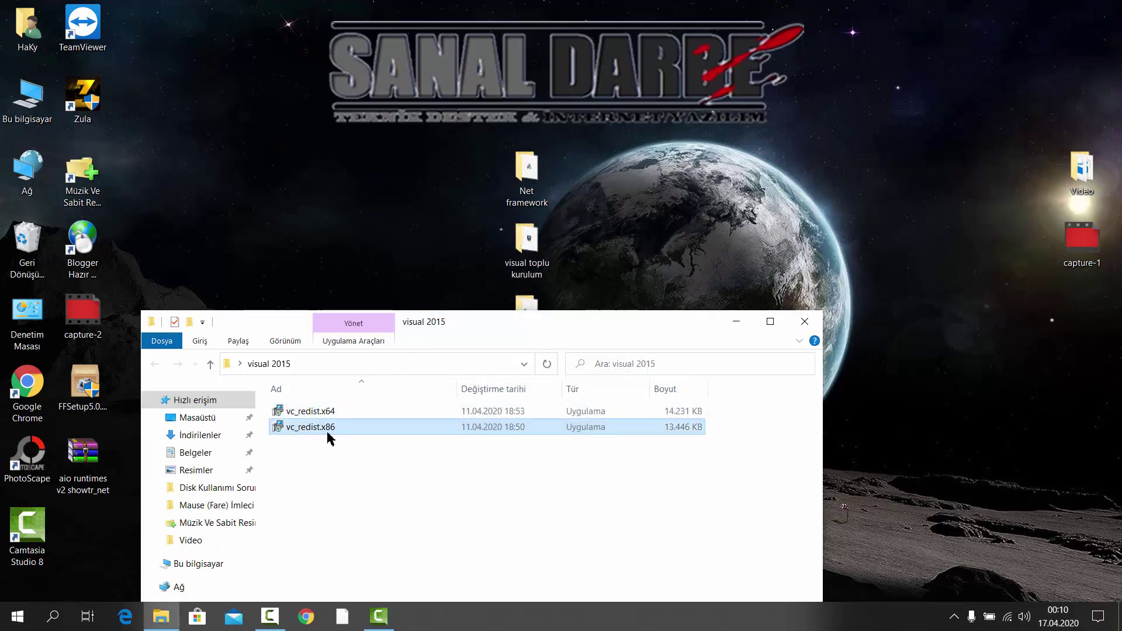
double_click(318, 435)
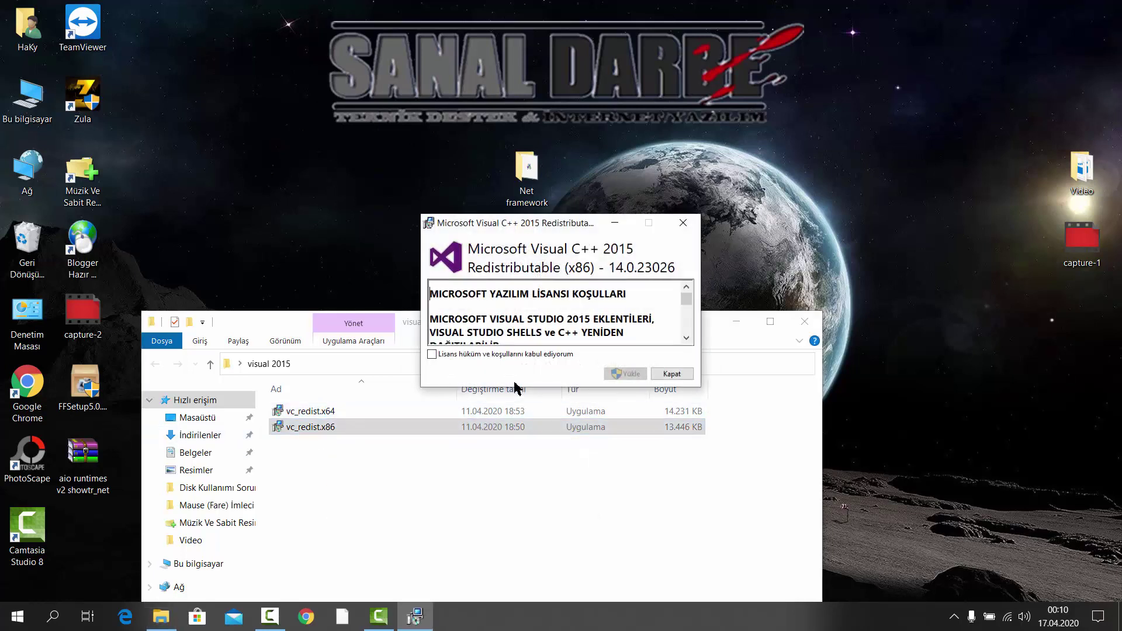
click(433, 354)
scroll(610, 316, down, 5)
click(614, 374)
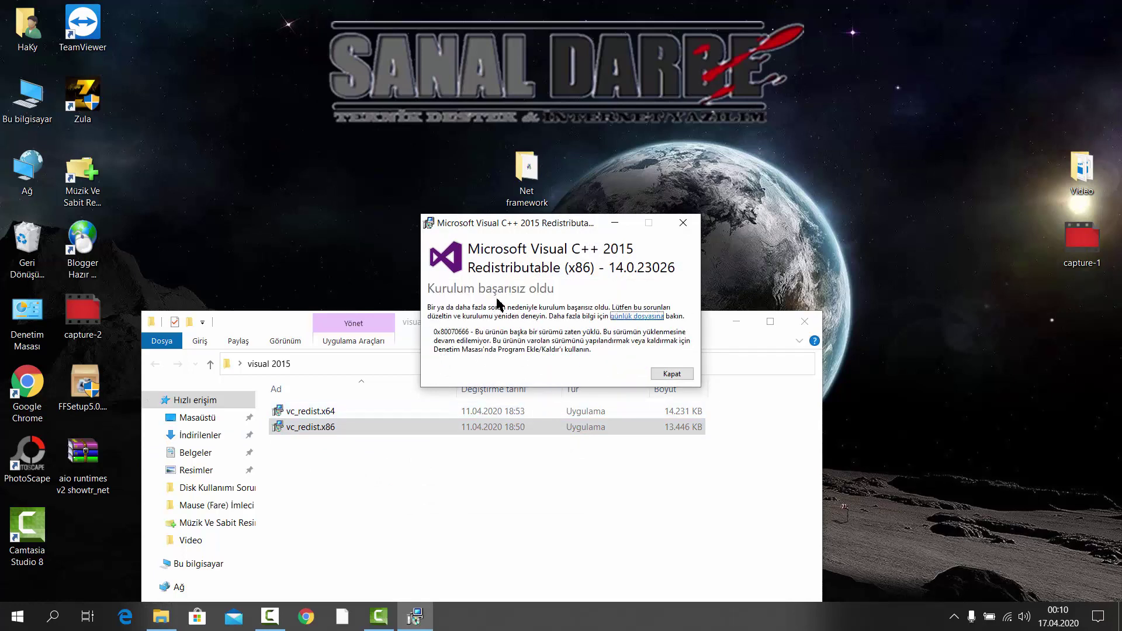
click(671, 373)
Open the installed programs list through Control Panel and examine the Microsoft Visual C++ Redistributable entries, including 2015
key(super)
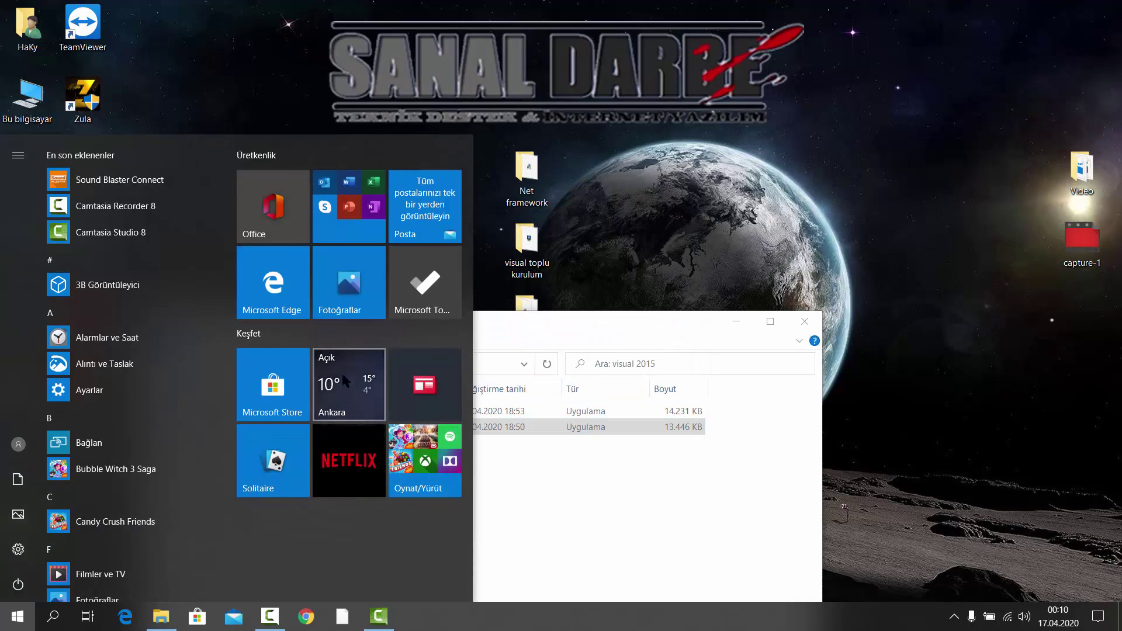
click(692, 319)
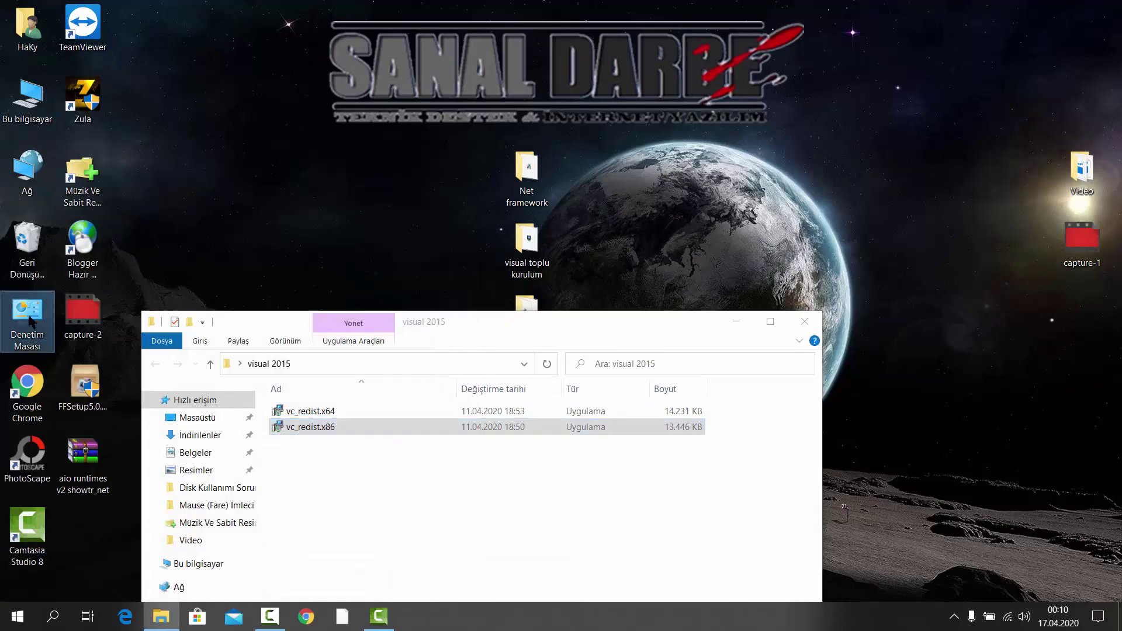
double_click(29, 320)
click(357, 393)
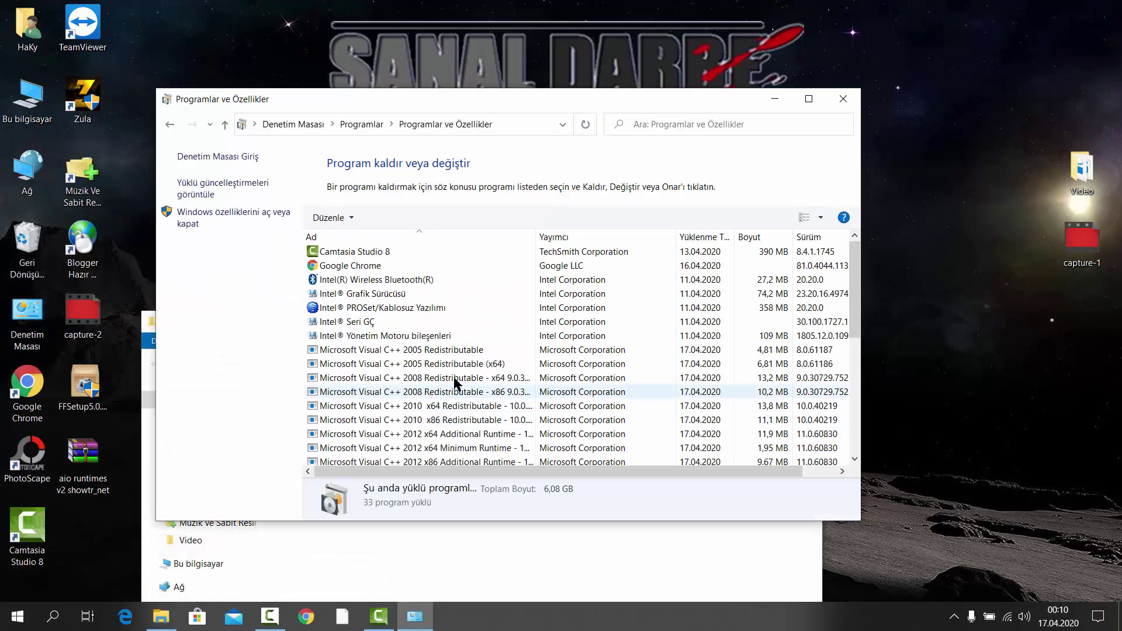
scroll(455, 383, down, 3)
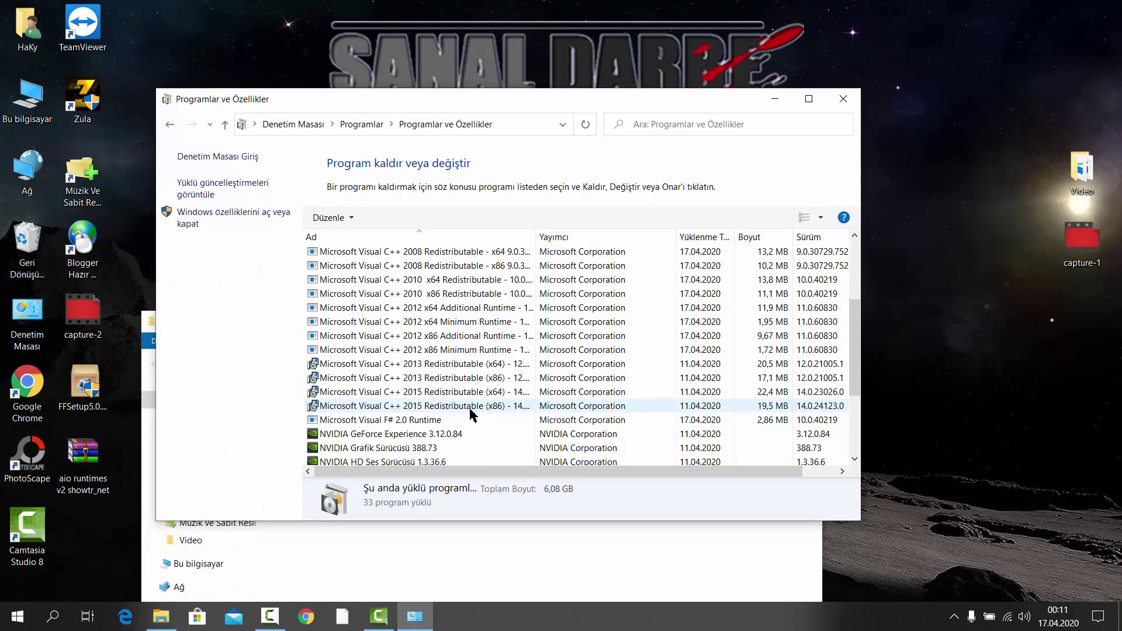
Close the installed programs list, retry installing Visual C++ 2015 (x86) with vc_redist.x86, accepting the licence terms, and close the setup and its folder
click(843, 115)
double_click(409, 428)
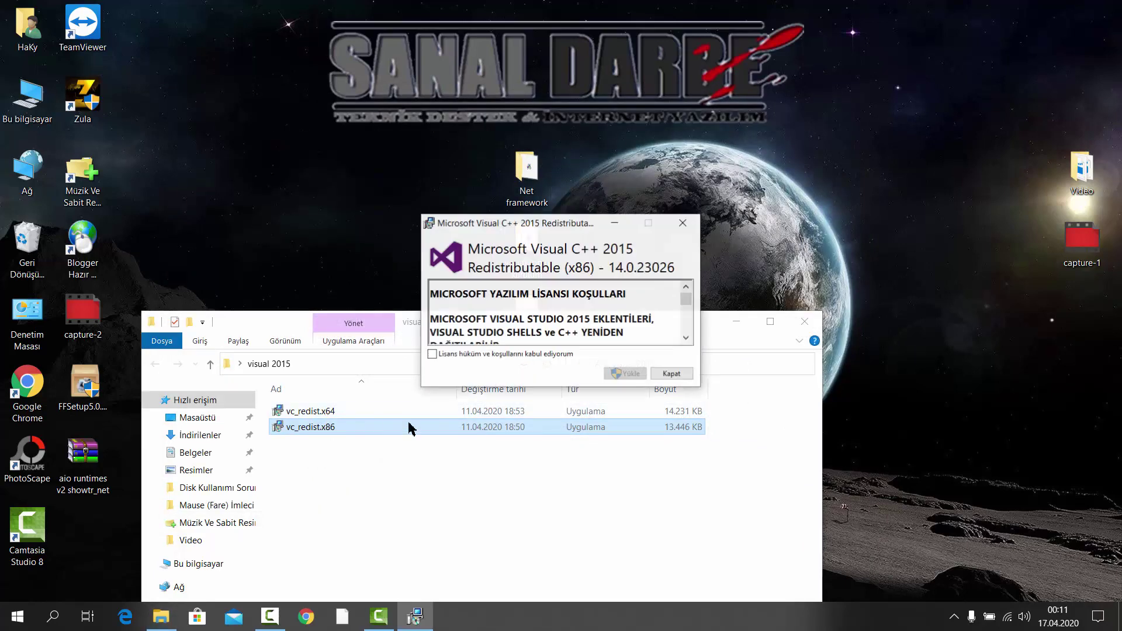
click(449, 355)
click(624, 374)
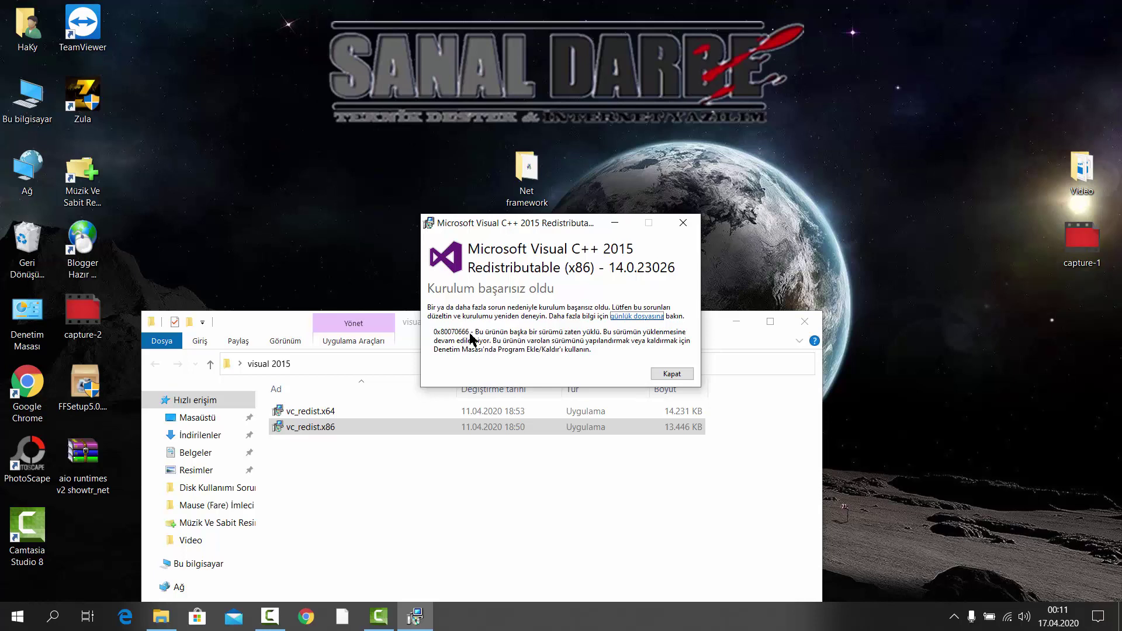
click(684, 374)
click(804, 321)
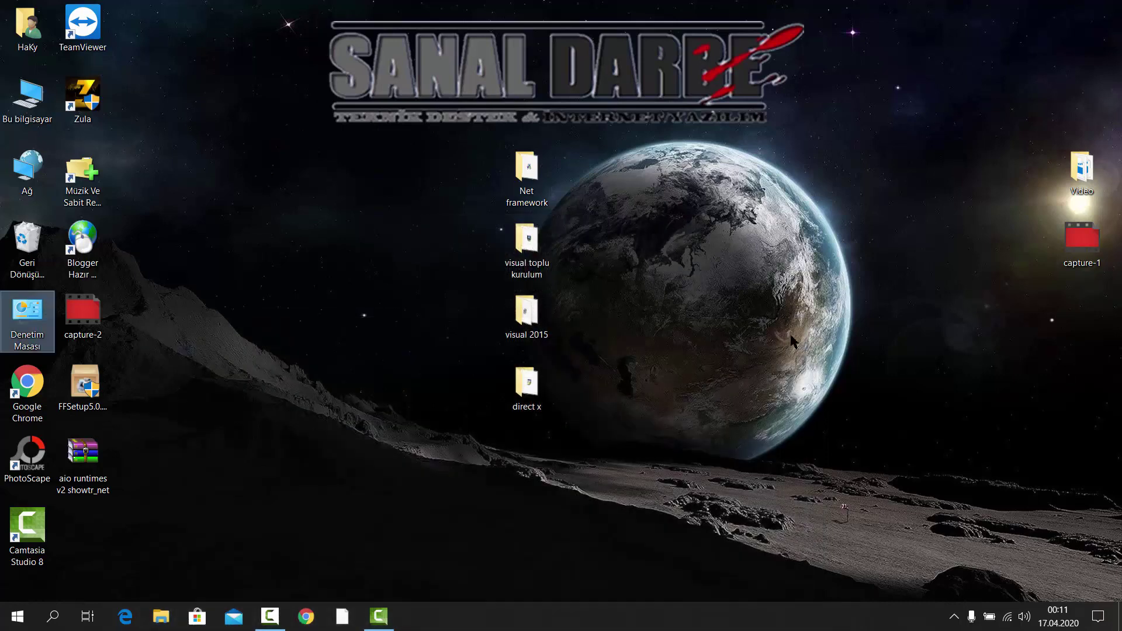
Open the direct x folder on the desktop and launch the dxwebsetup installer
mouse_move(526, 383)
mouse_down()
mouse_move(502, 456)
mouse_move(526, 386)
mouse_up()
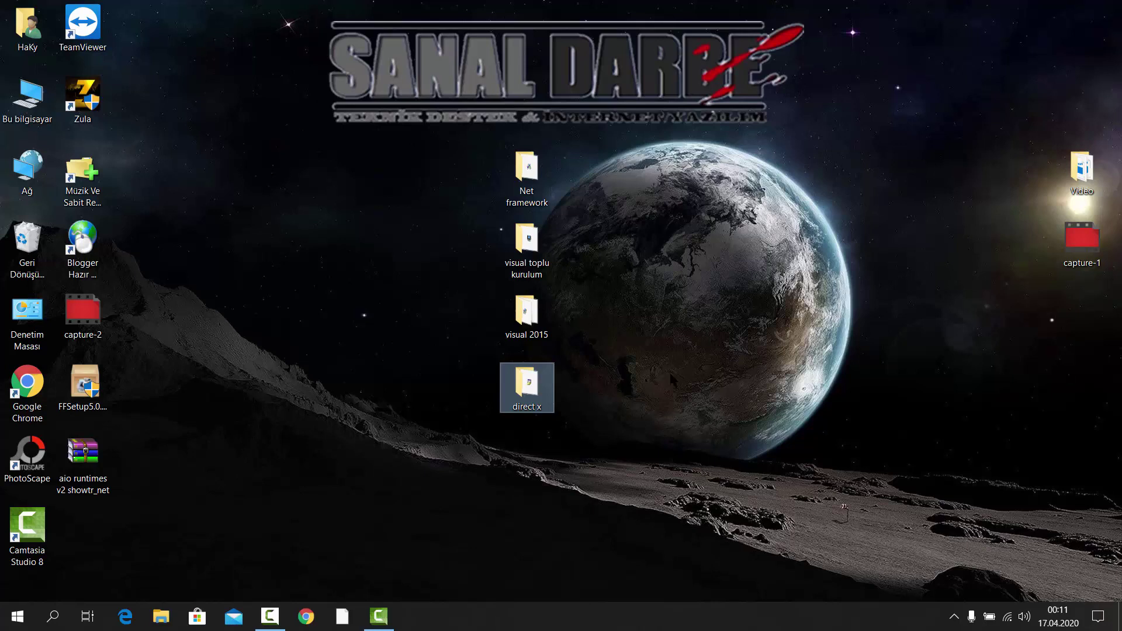
drag(654, 345, 482, 416)
double_click(526, 385)
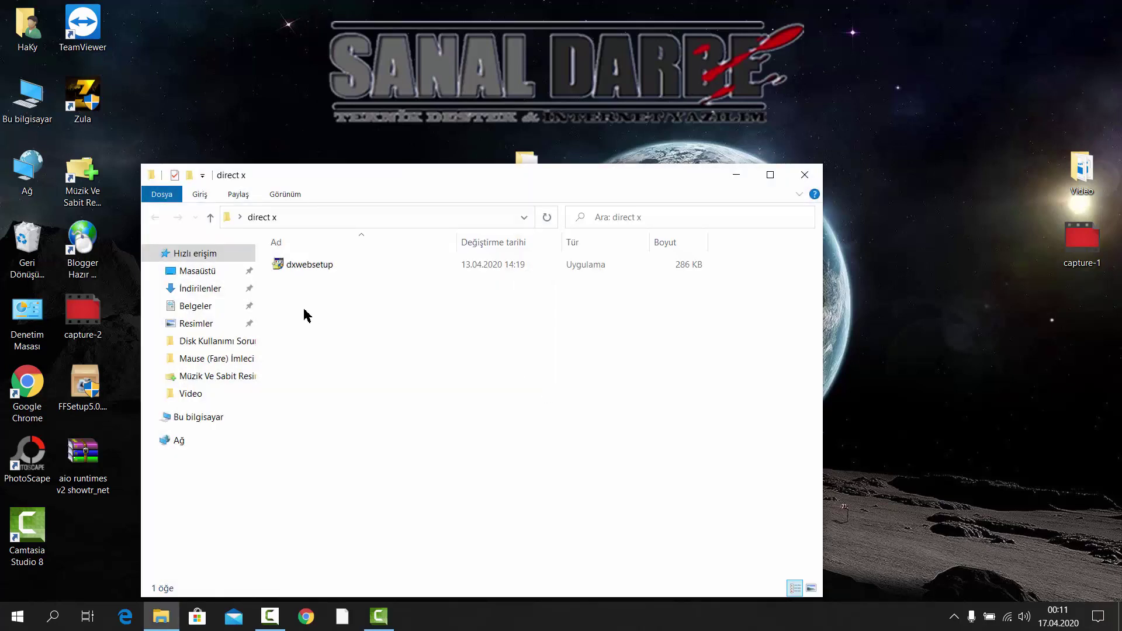
click(289, 269)
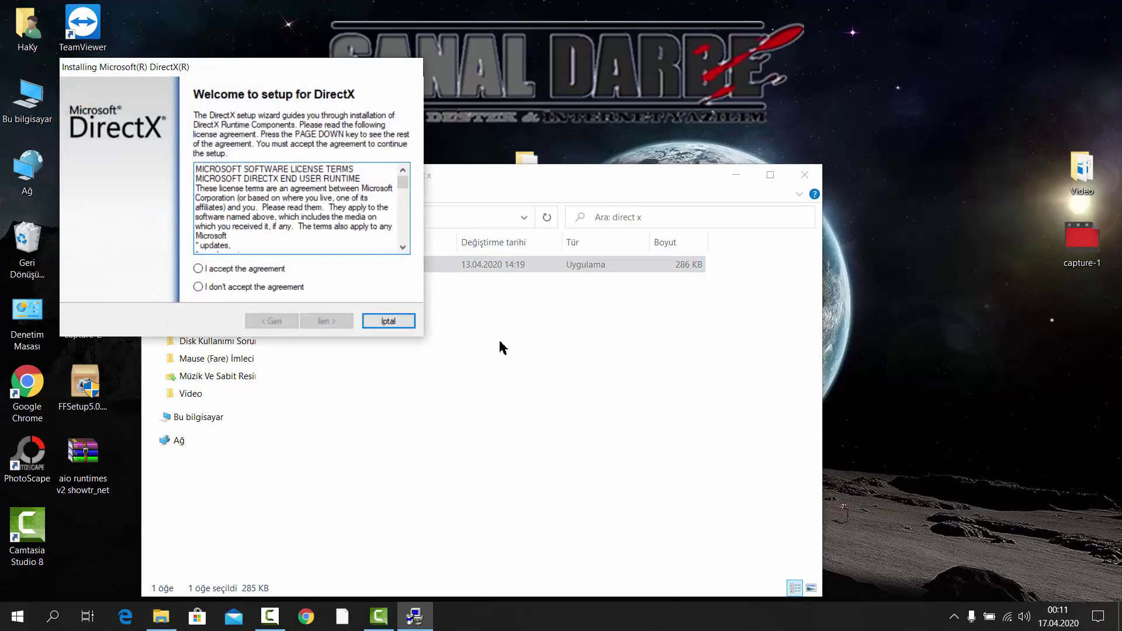
Run the DirectX setup, accepting the agreement and declining the Bing Bar, and close the finished setup and its folder
click(227, 269)
click(326, 320)
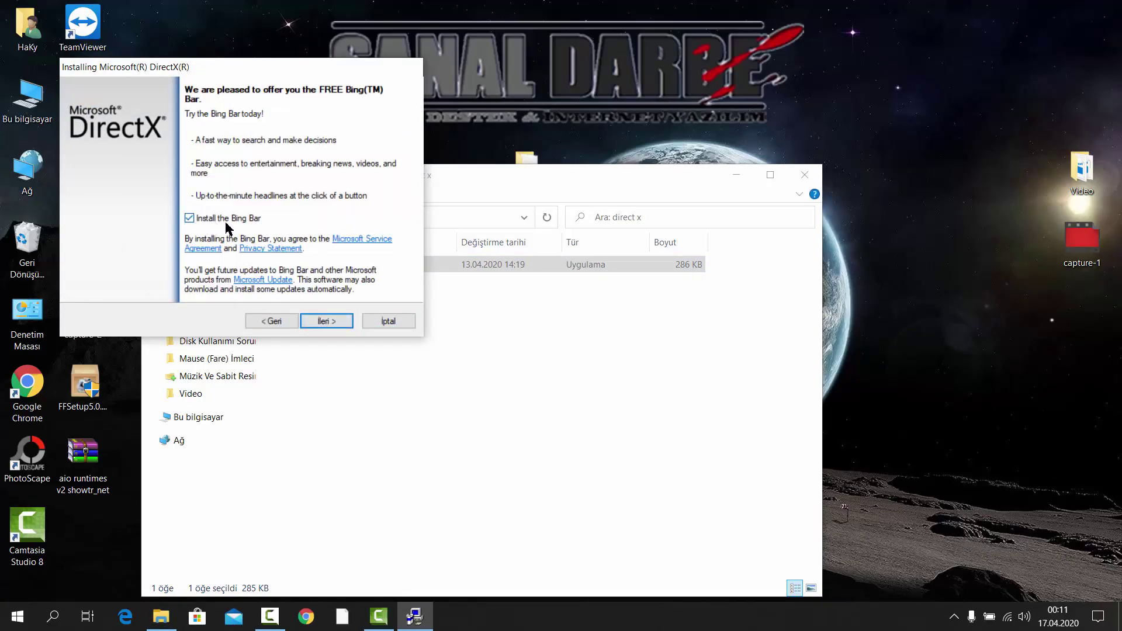
click(200, 225)
click(325, 321)
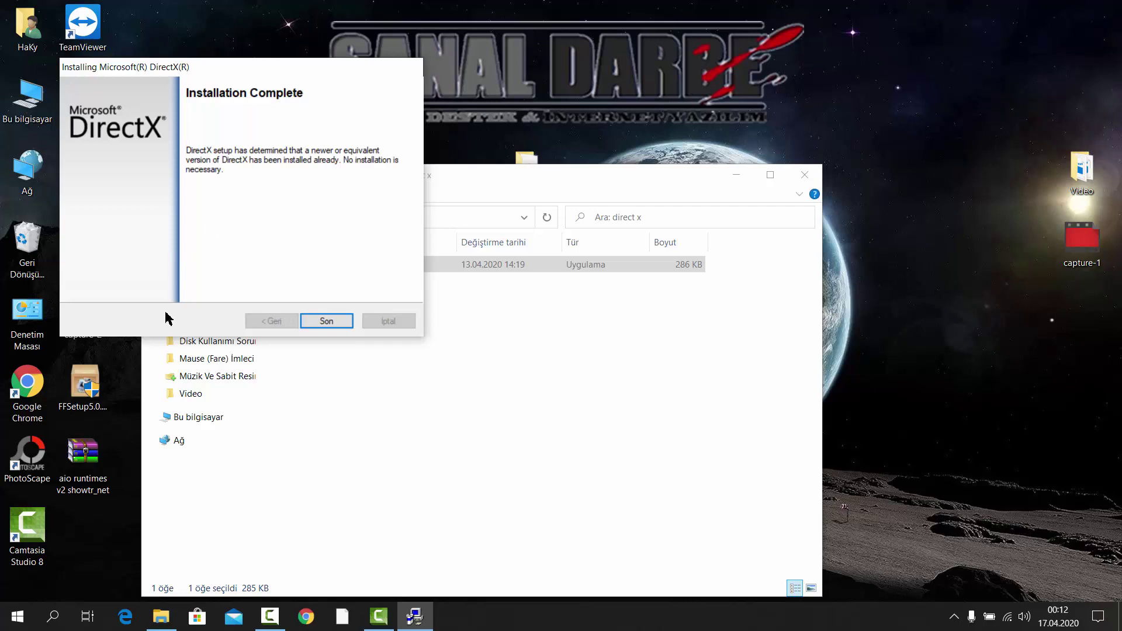
click(334, 322)
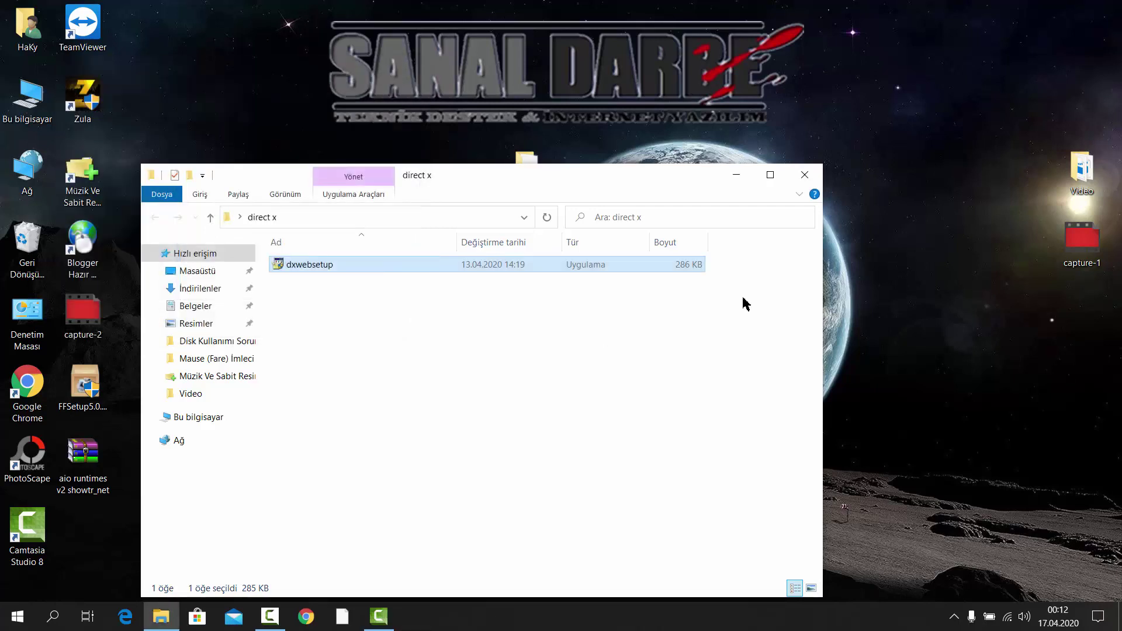
click(804, 185)
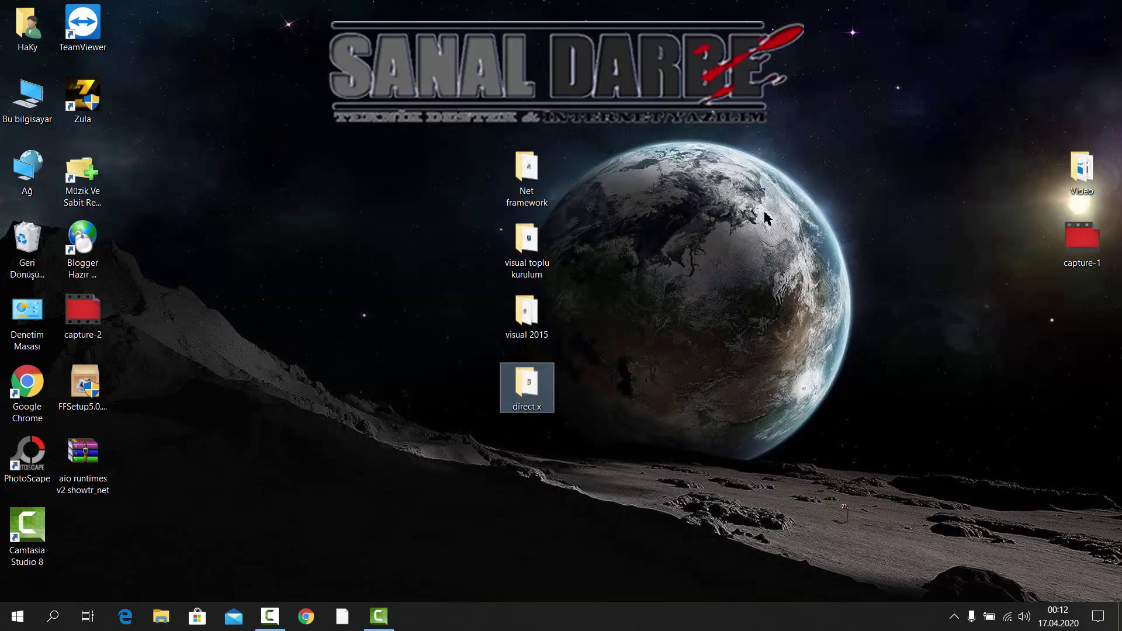
drag(587, 171, 501, 433)
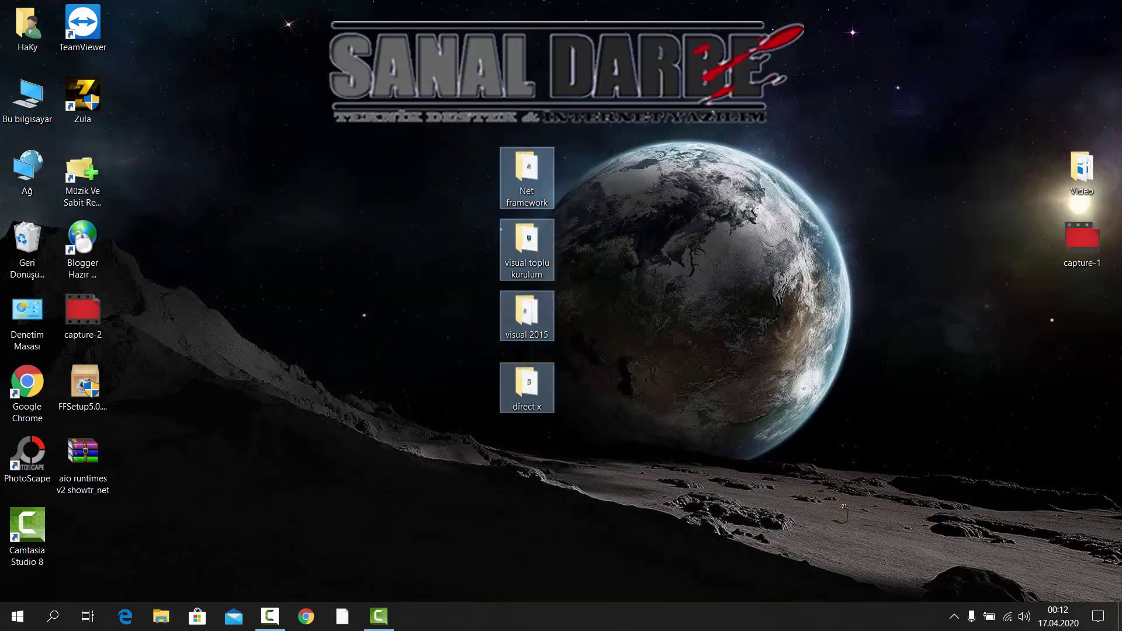
click(500, 433)
drag(449, 117, 601, 458)
click(572, 433)
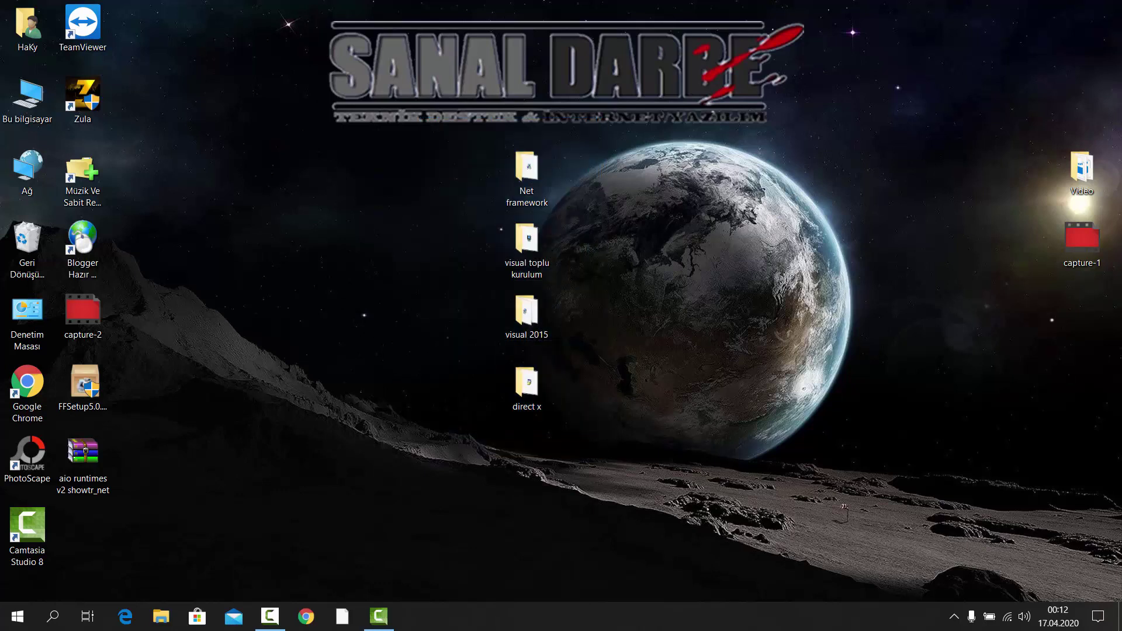